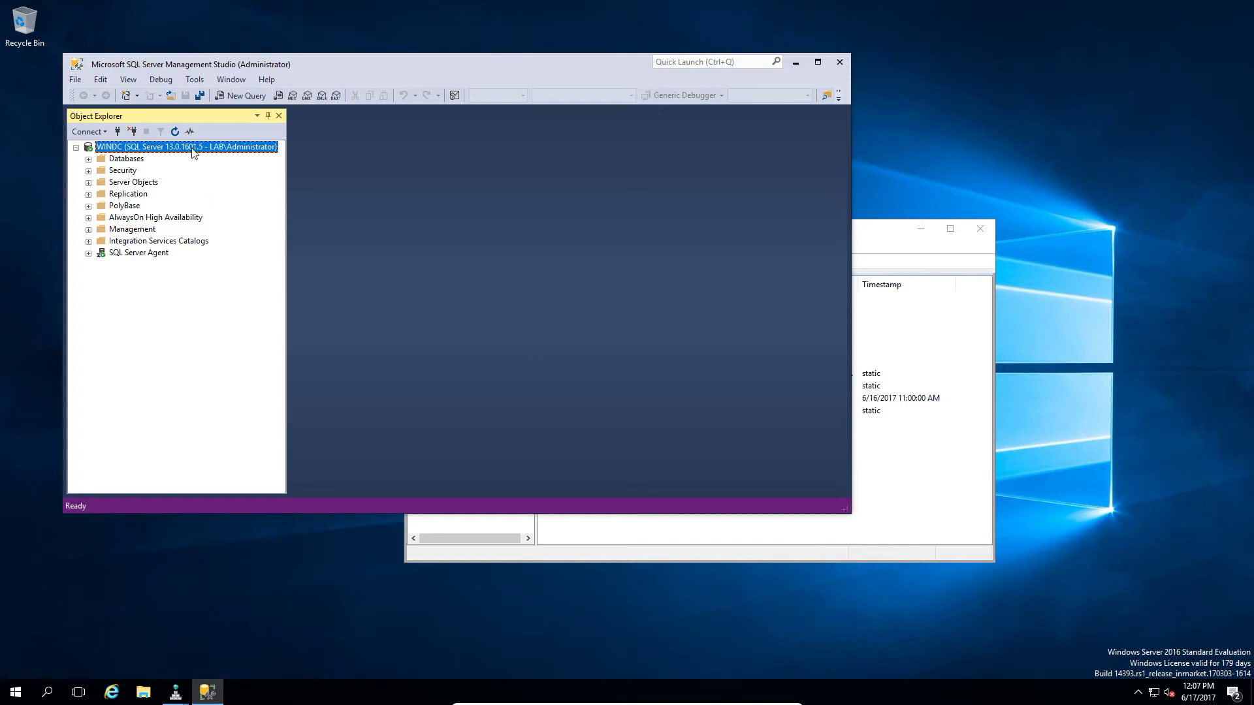
Check the record actions for the lab.local zone in DNS Manager, then return to SQL Server
click(574, 535)
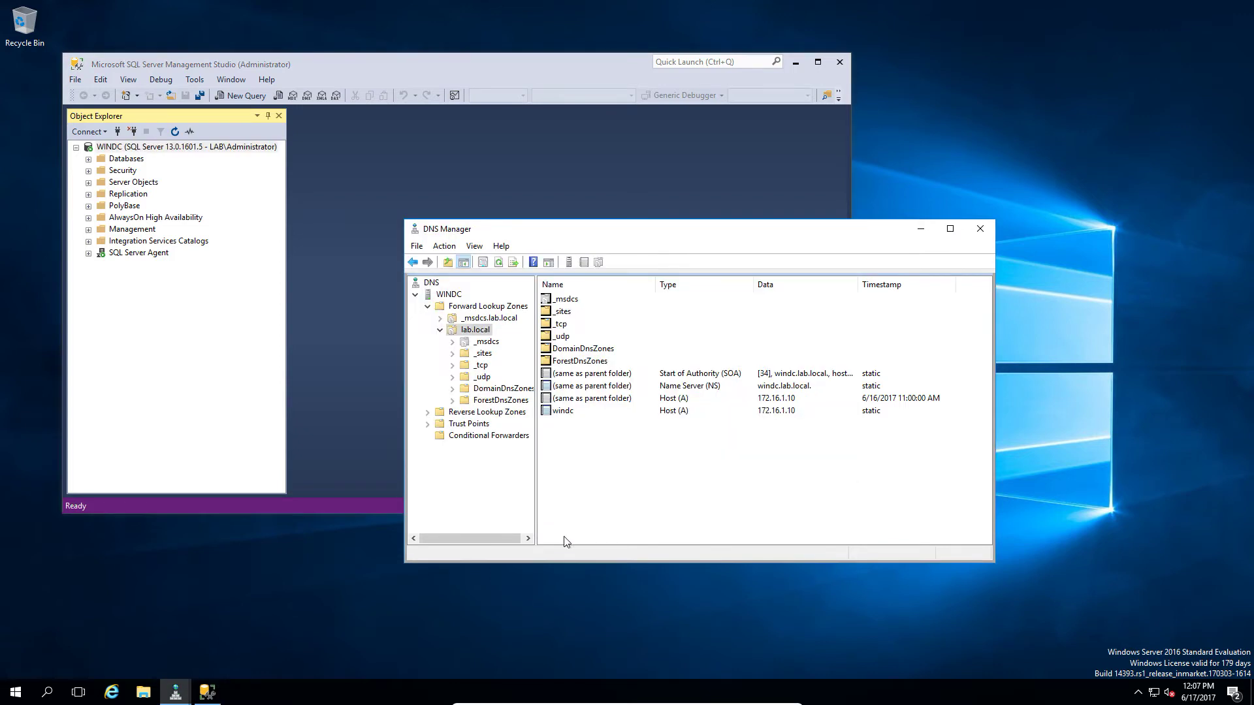
right_click(599, 467)
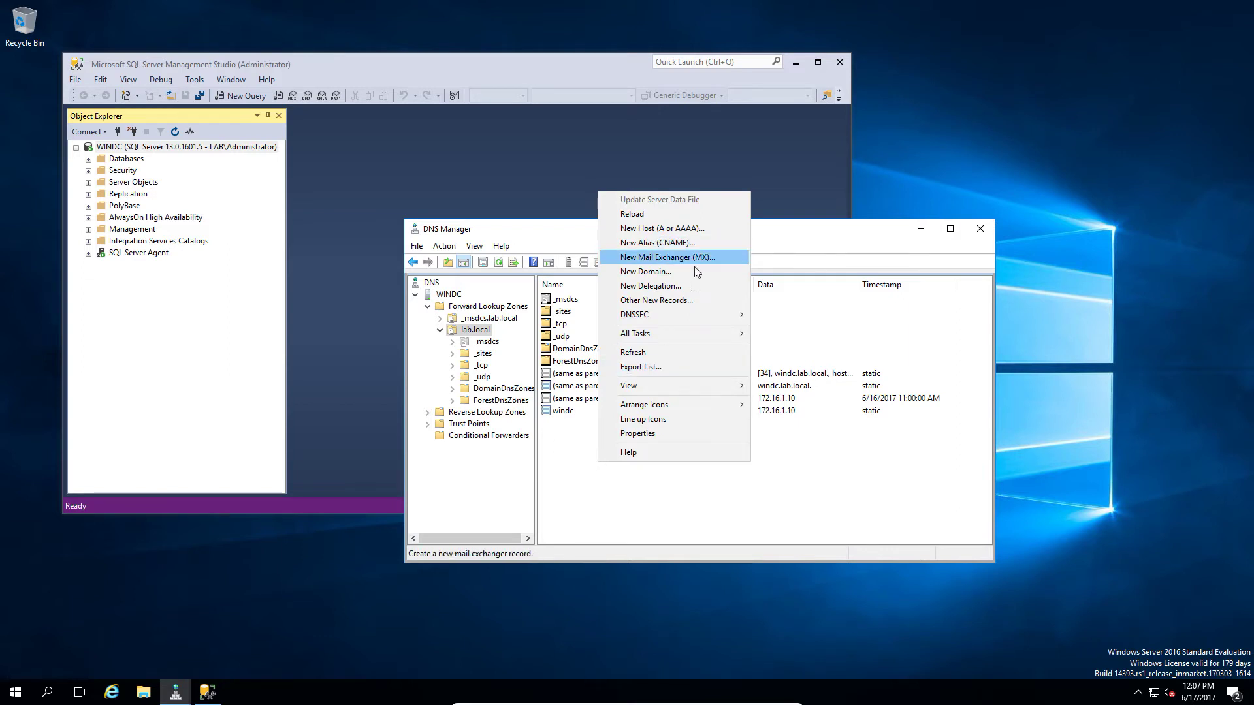
click(385, 208)
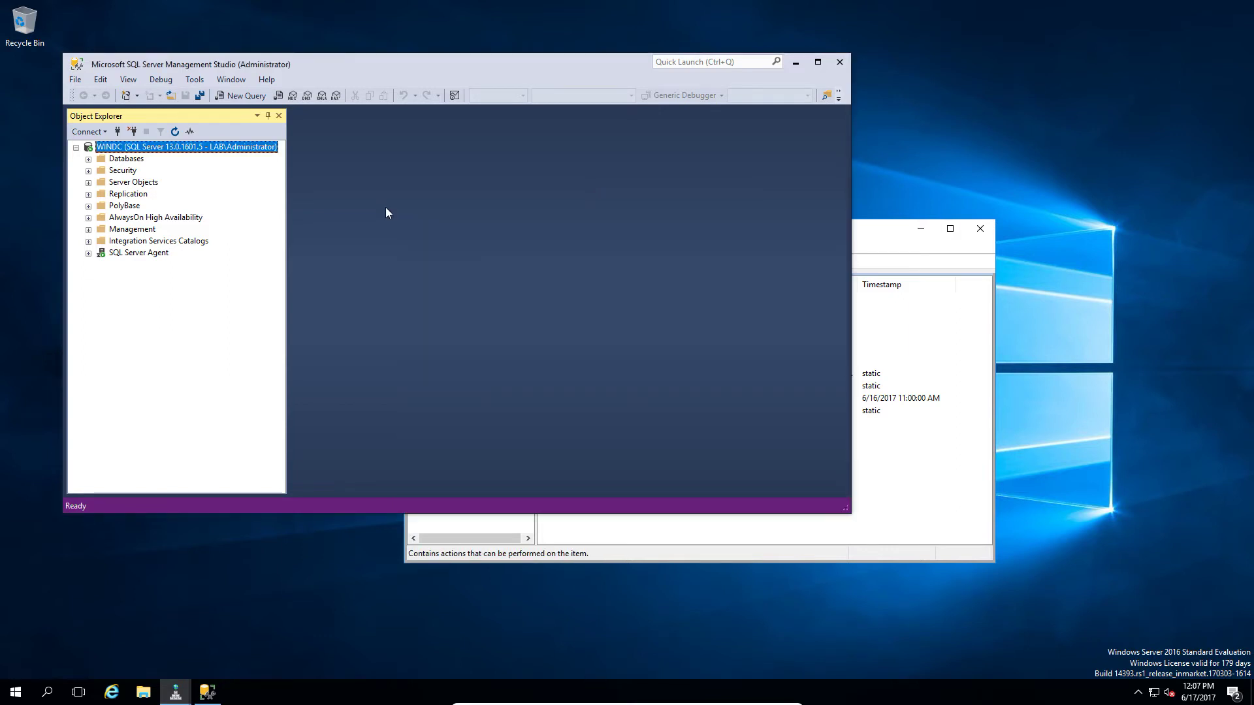
Start a Database Engine connection to server MyTest, then move the DNS window aside
click(88, 132)
click(104, 149)
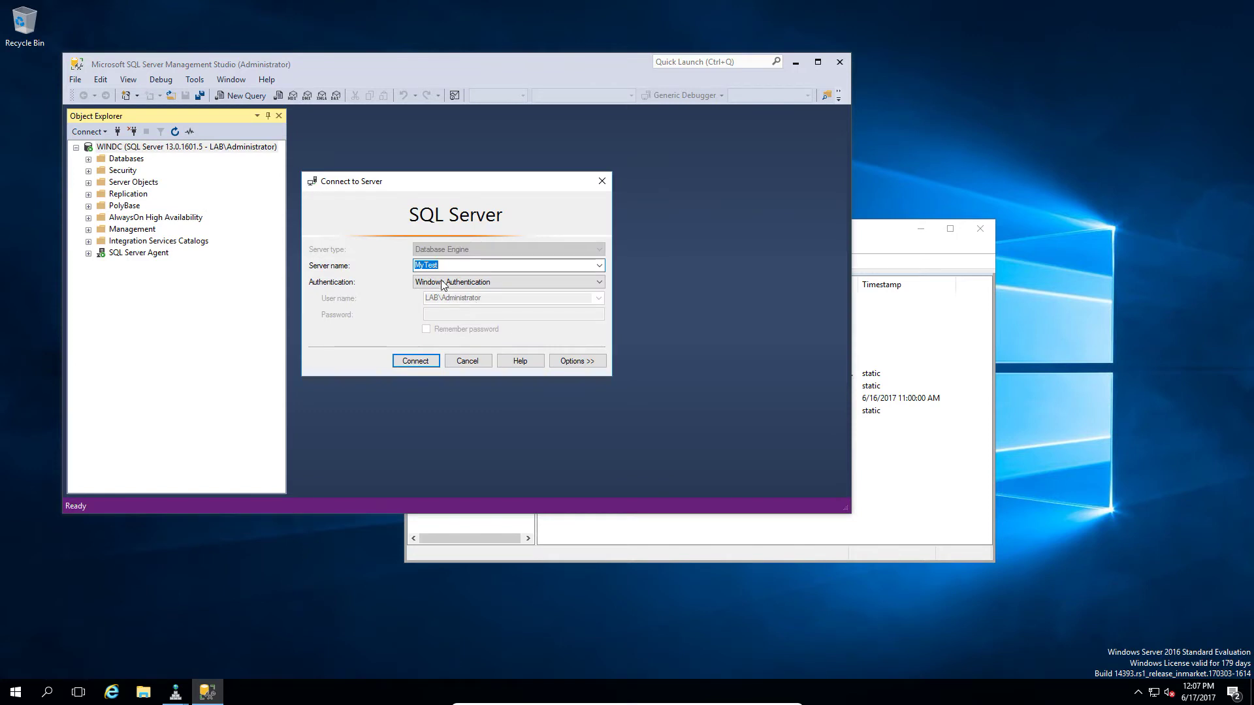
click(403, 363)
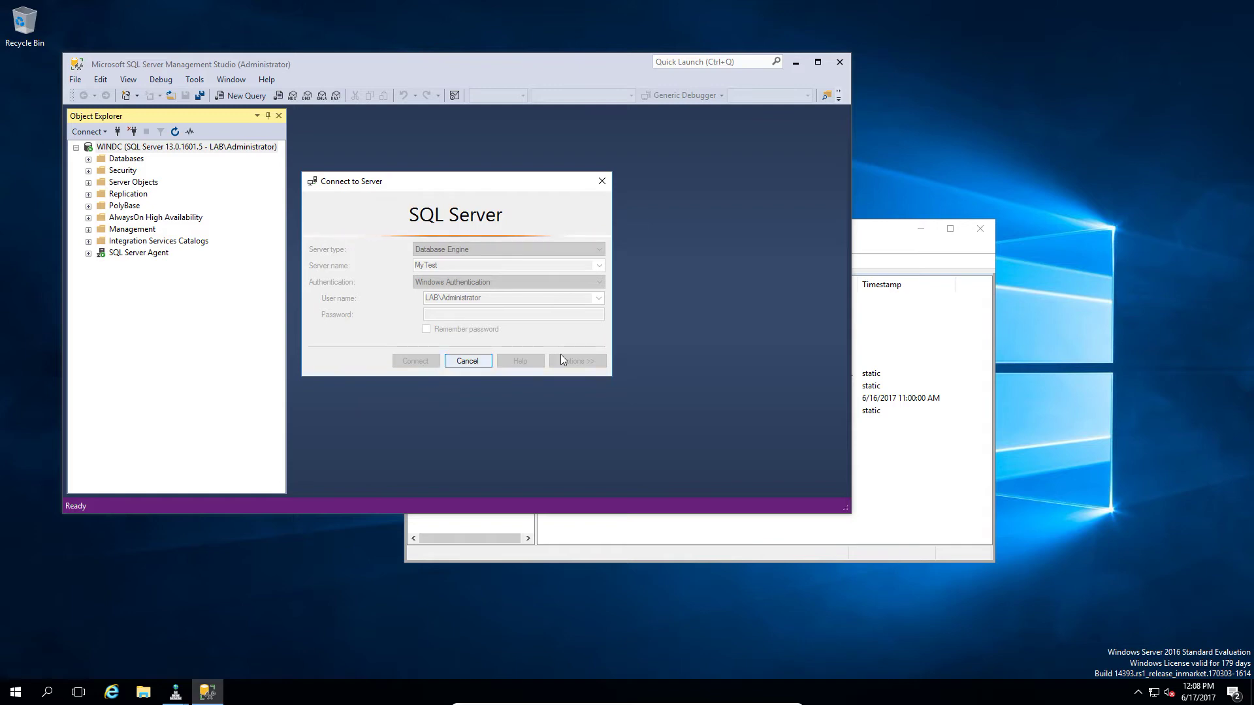
drag(870, 241, 1066, 113)
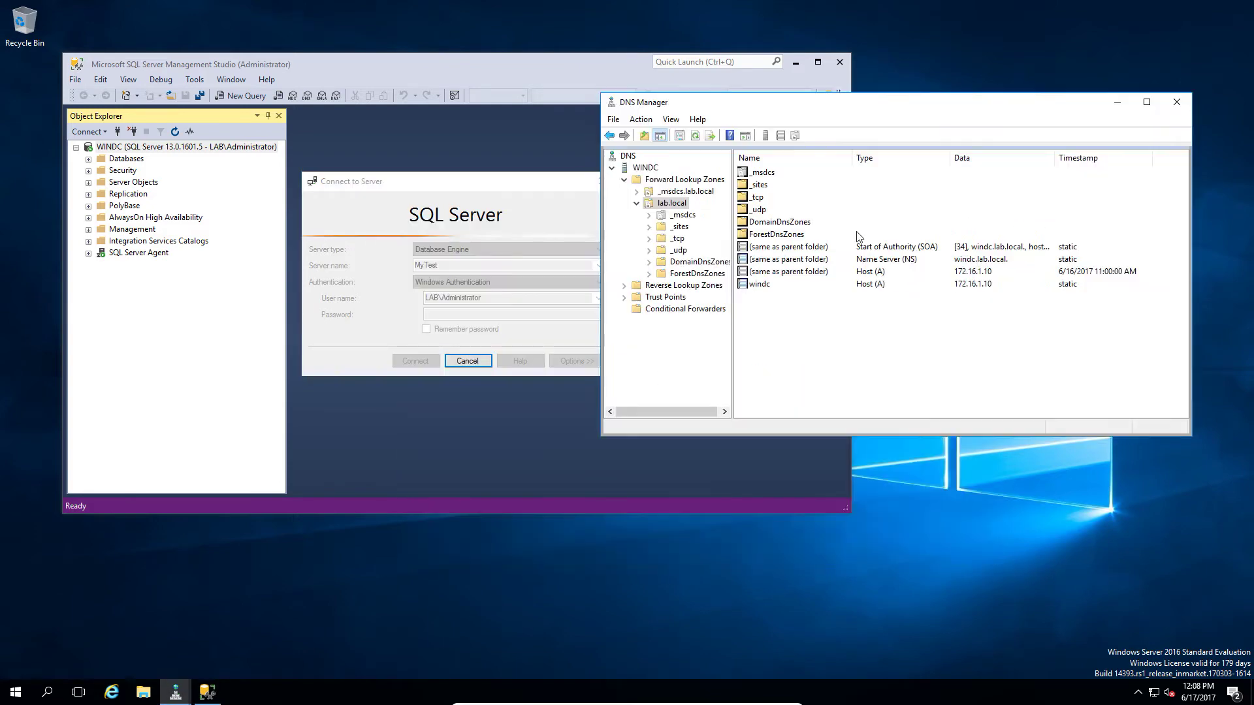
Launch an administrator Command Prompt and run nslookup mytest, which returns Non-existent domain
click(11, 694)
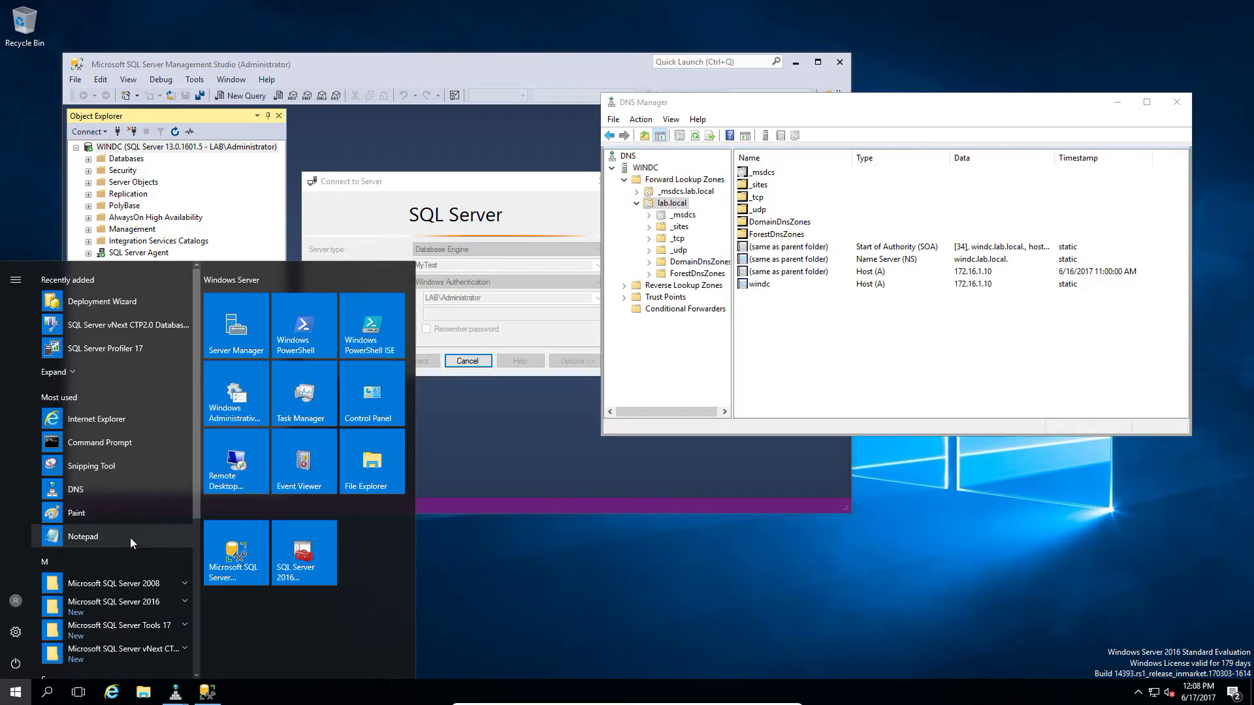
click(96, 449)
drag(412, 106, 355, 345)
text(nsl)
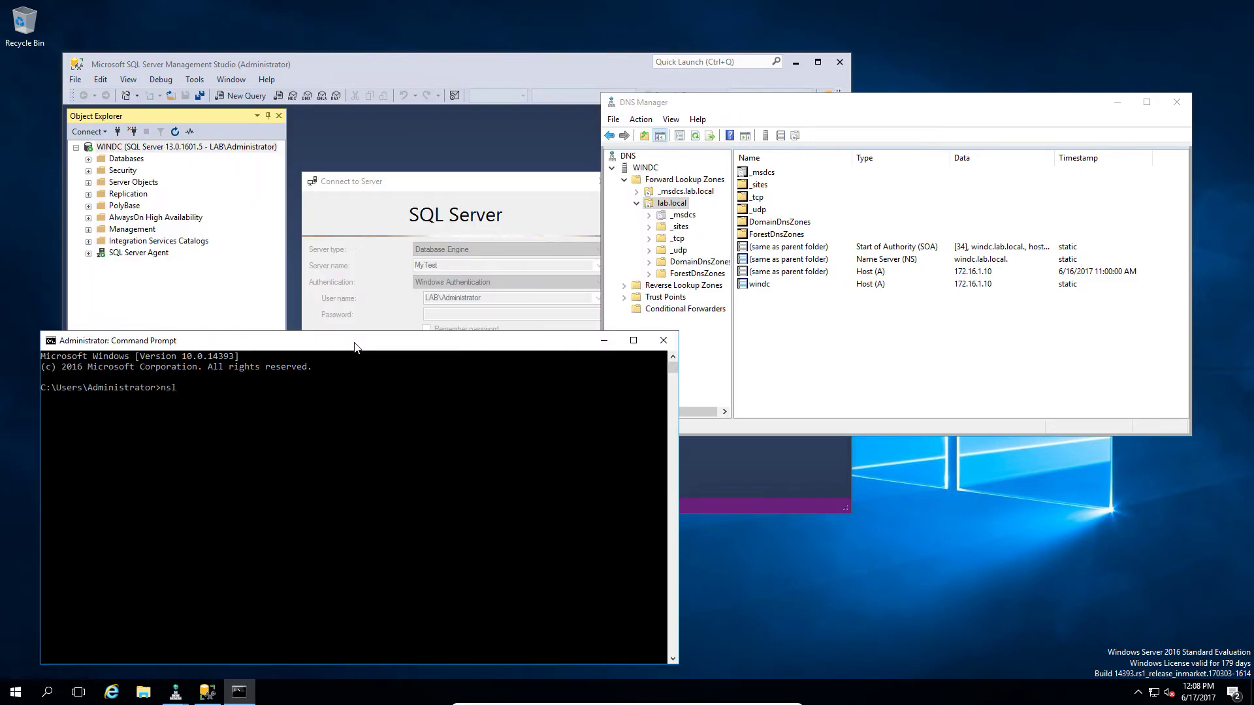
text(ookup mytest)
key(Return)
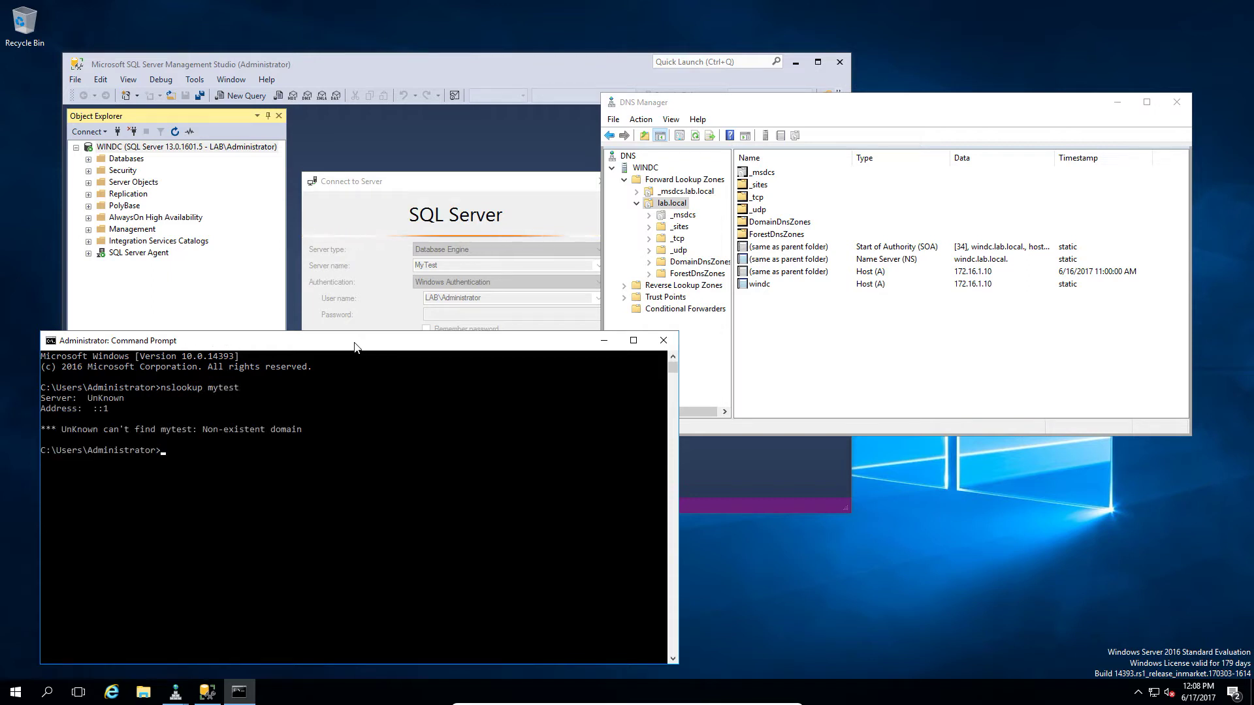
Create host record MyTest with IP 172.16.1.10 in the lab.local zone
right_click(799, 330)
click(833, 359)
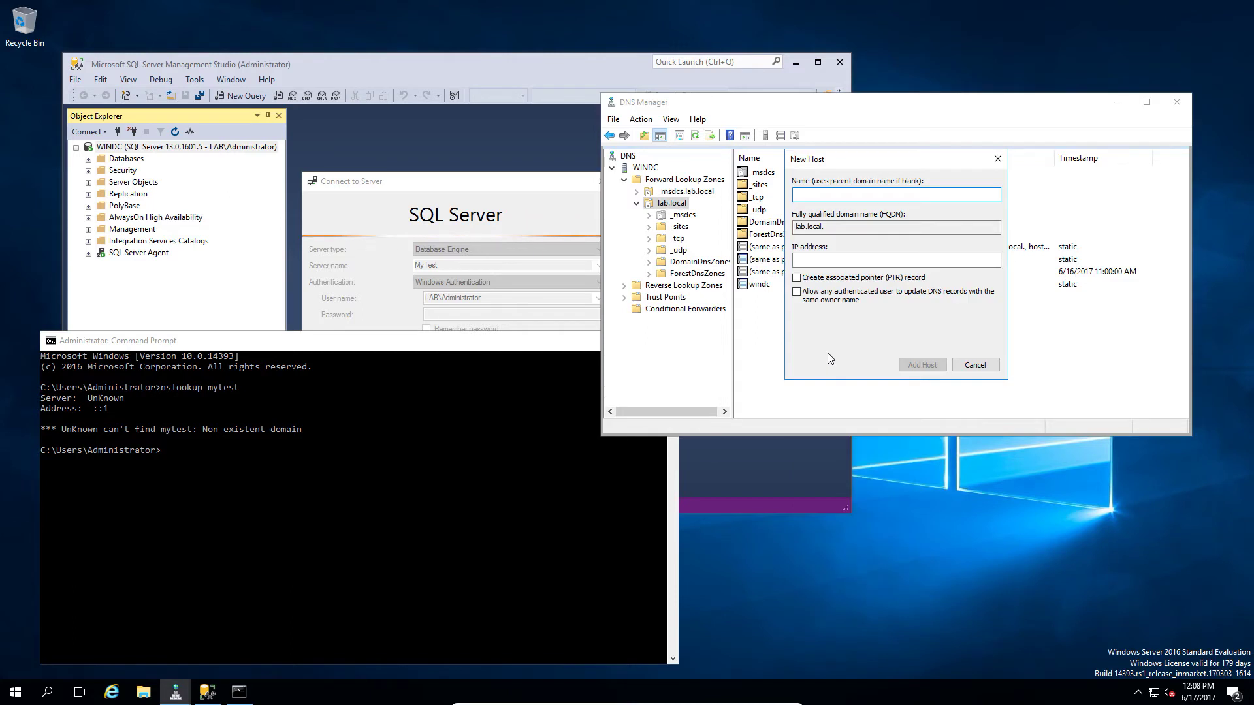
text(MyTest)
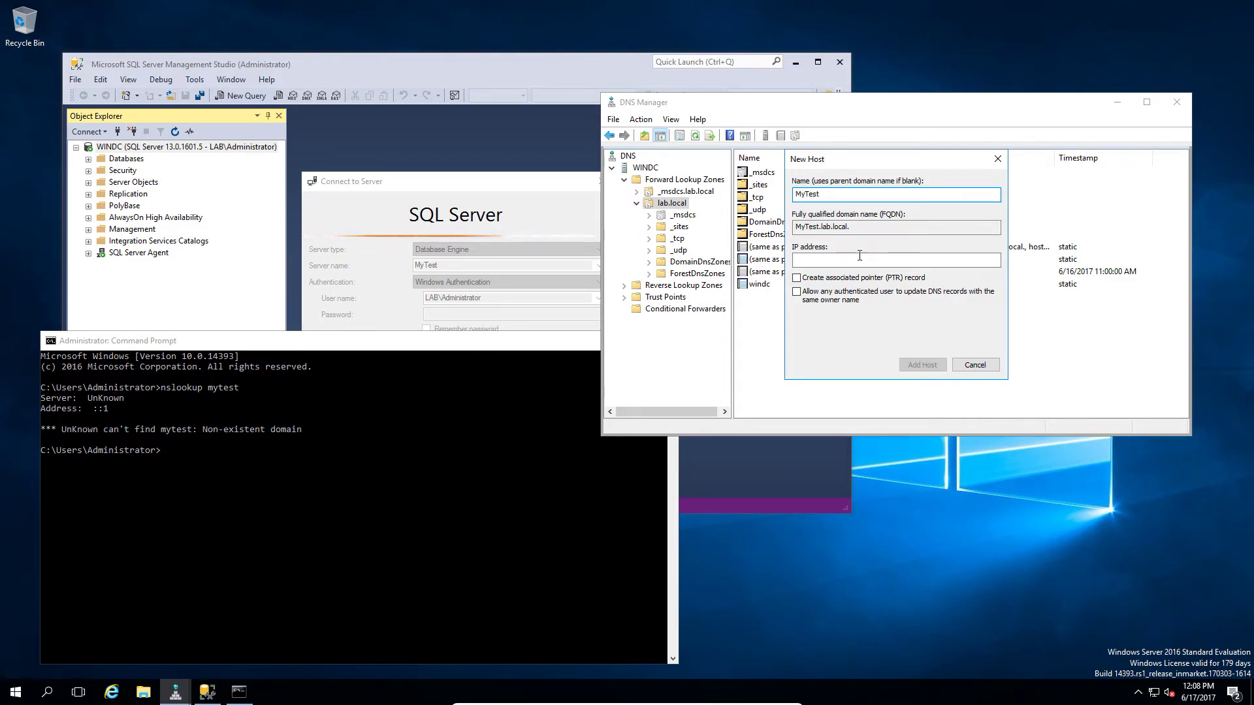
click(860, 260)
text(172.16.1.10)
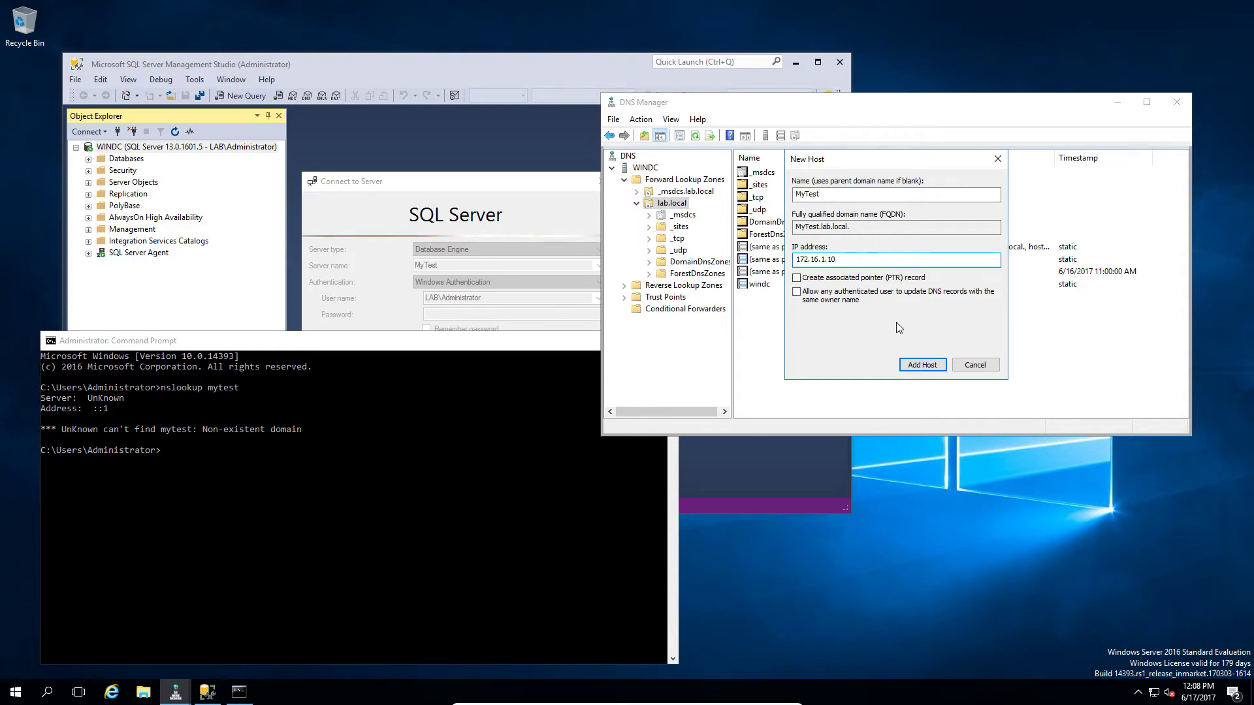
click(922, 366)
Acknowledge the record-created message and rerun nslookup mytest, now resolving to 172.16.1.10
click(723, 396)
click(511, 394)
key(Up)
key(Return)
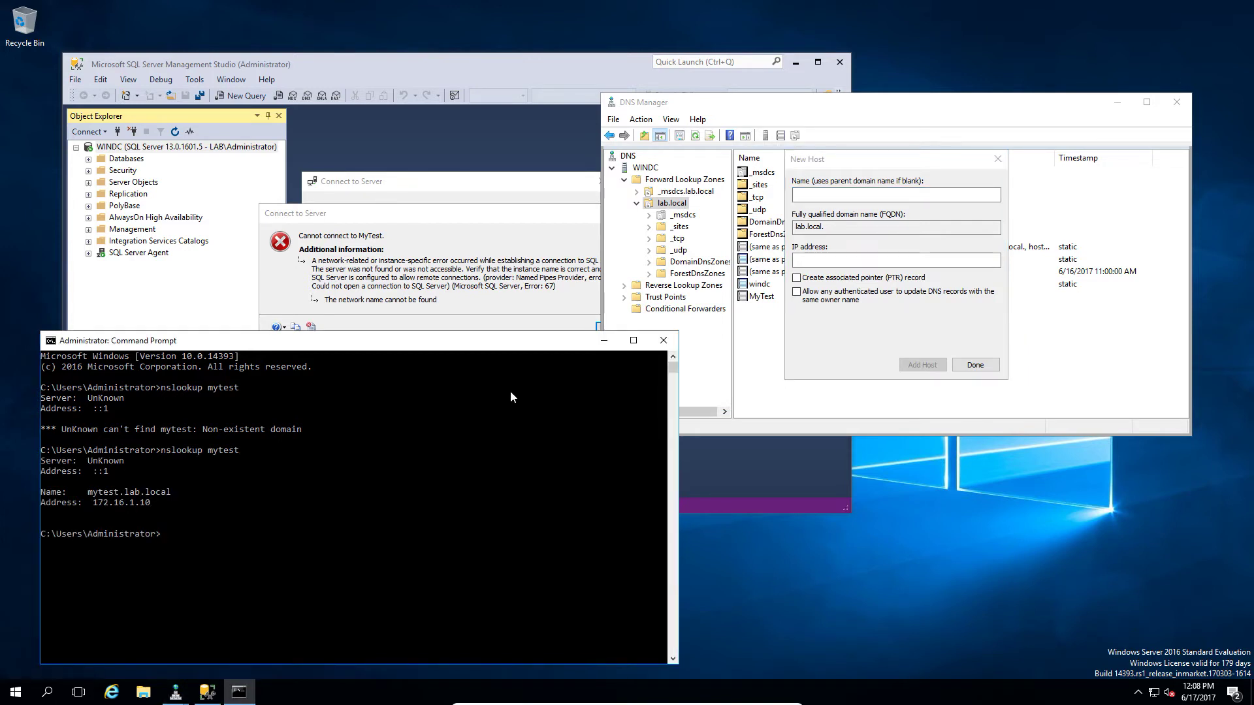
Dismiss the SSMS cannot-connect error and retry connecting to MyTest
click(594, 325)
click(595, 328)
click(414, 363)
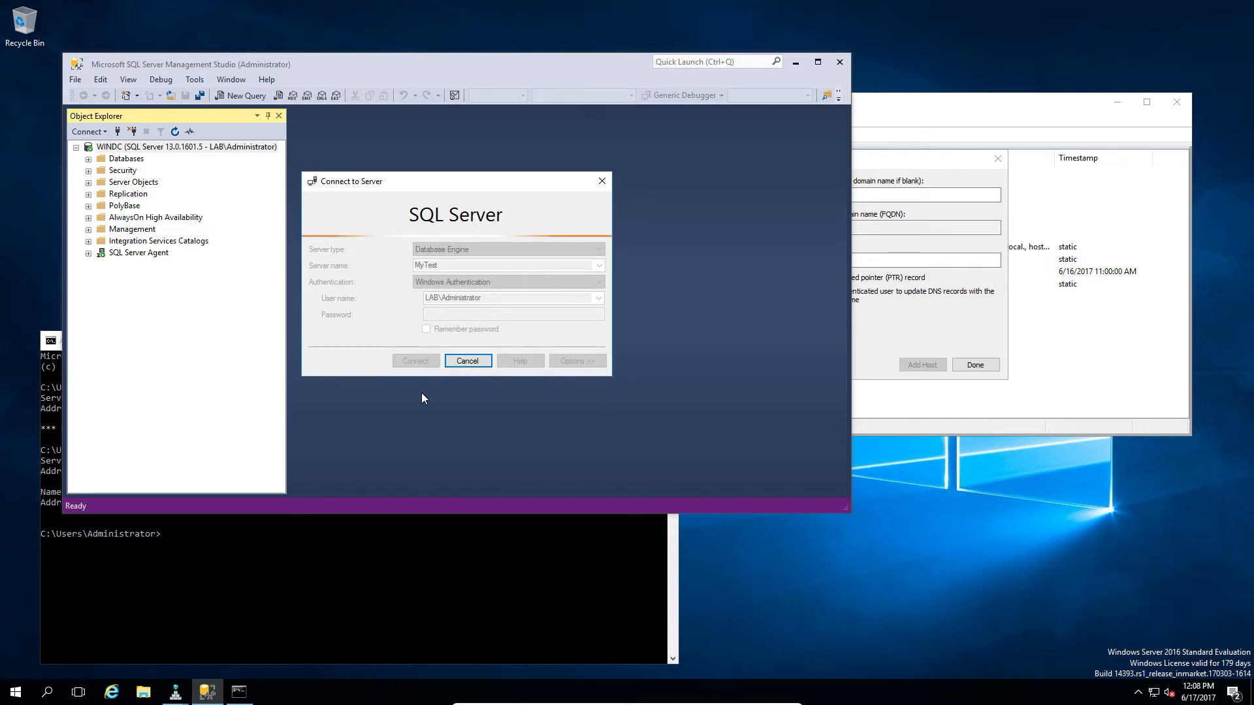
Close the New Host dialog to show the lab.local records, including MyTest
click(998, 370)
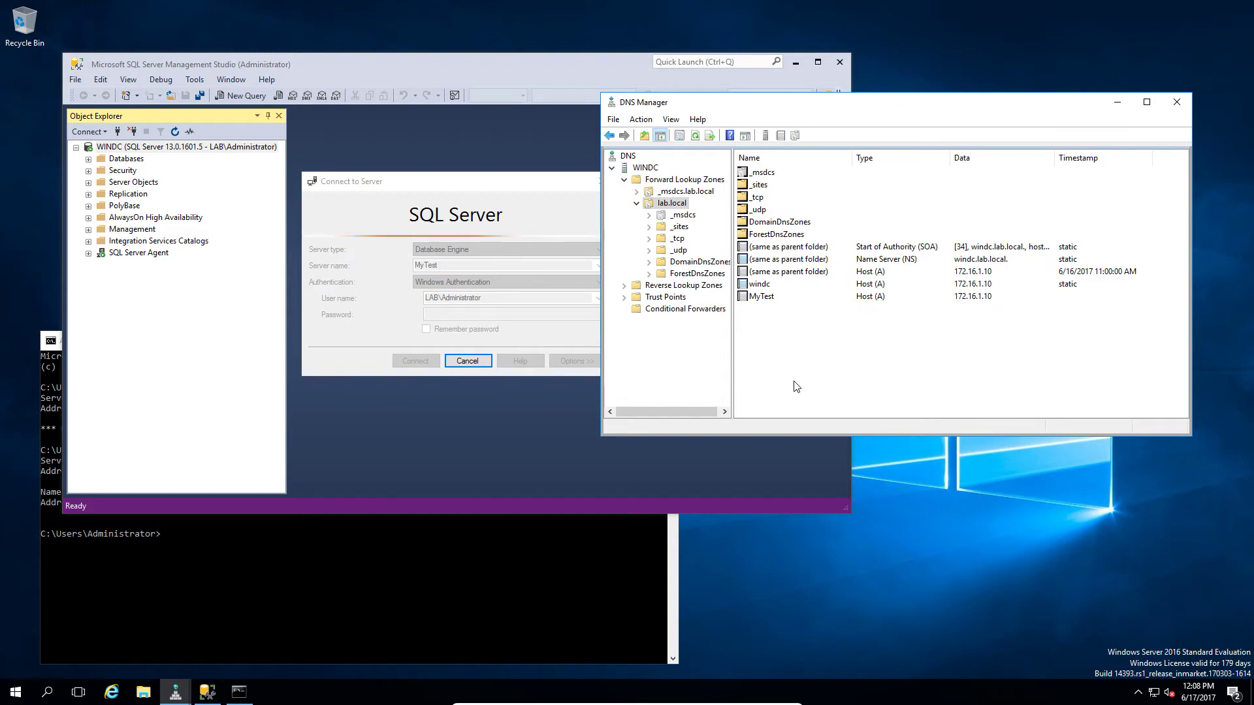
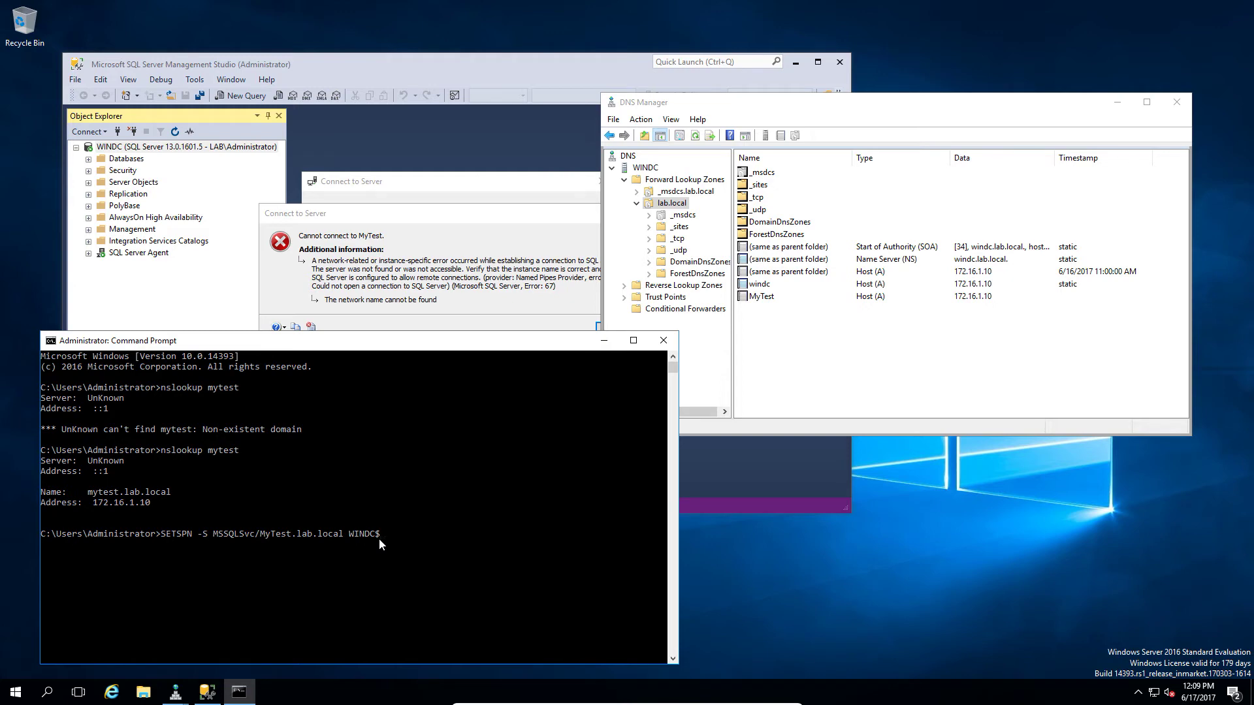
Register the MSSQLSvc/MyTest.lab.local SPN on WINDC$, then retry with :1433, which is rejected as a duplicate
key(Return)
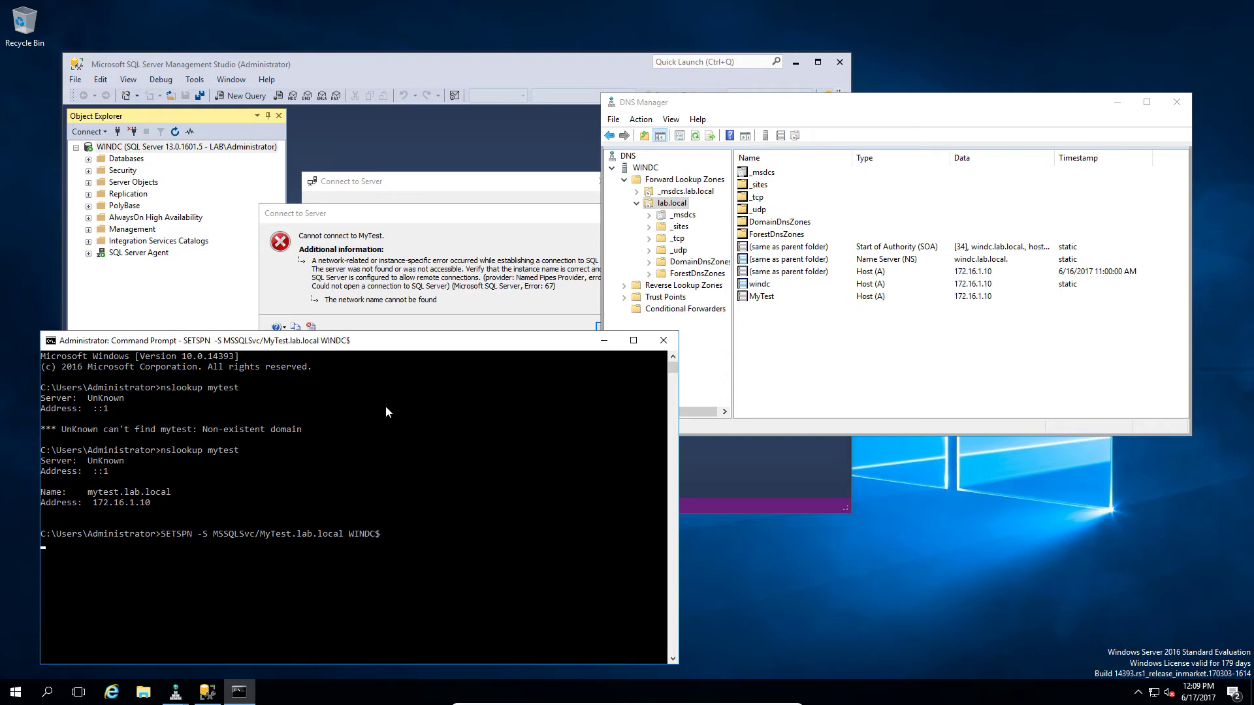
drag(373, 345, 370, 297)
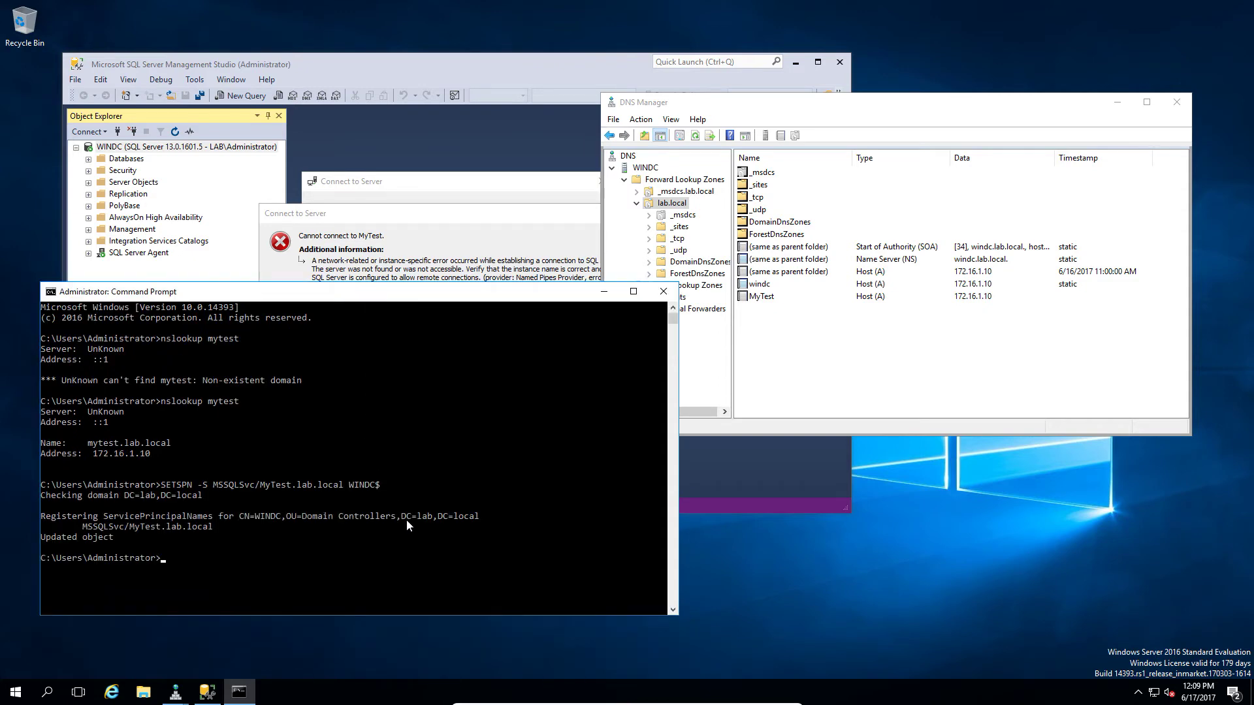
key(Up)
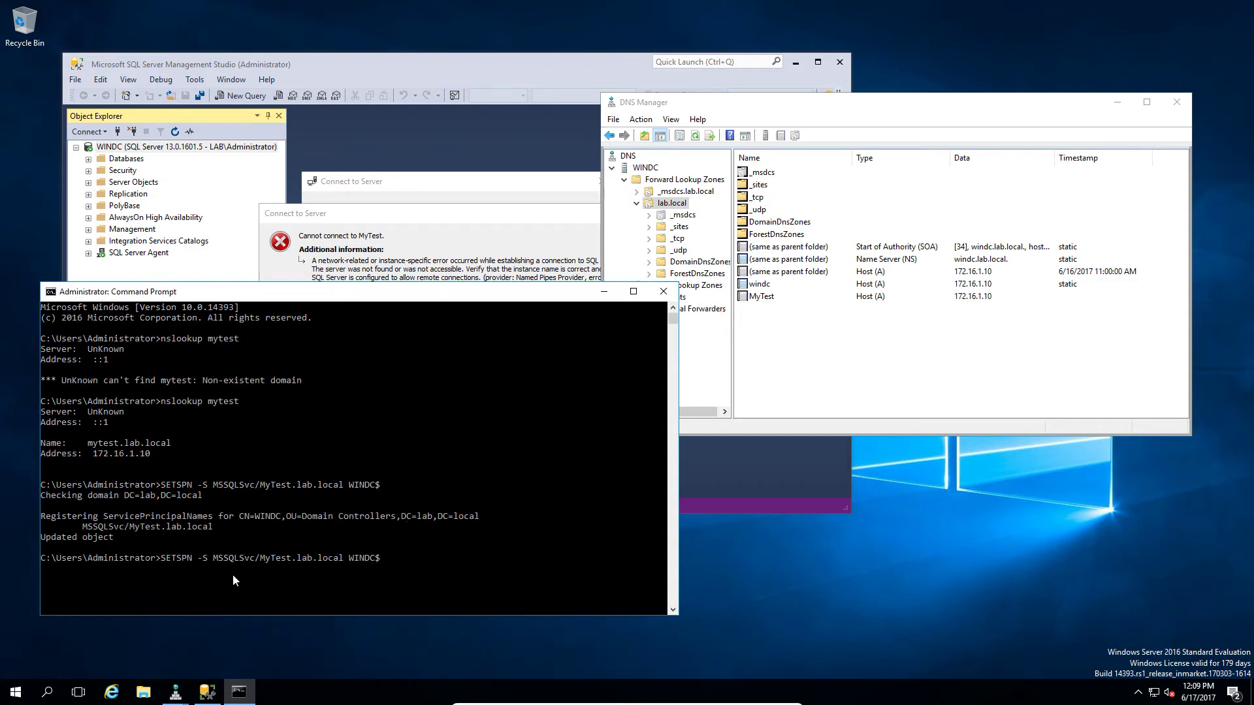
key(Left)
key(Left)
key(Left)
key(Left)
key(Left)
text(:1433)
key(Return)
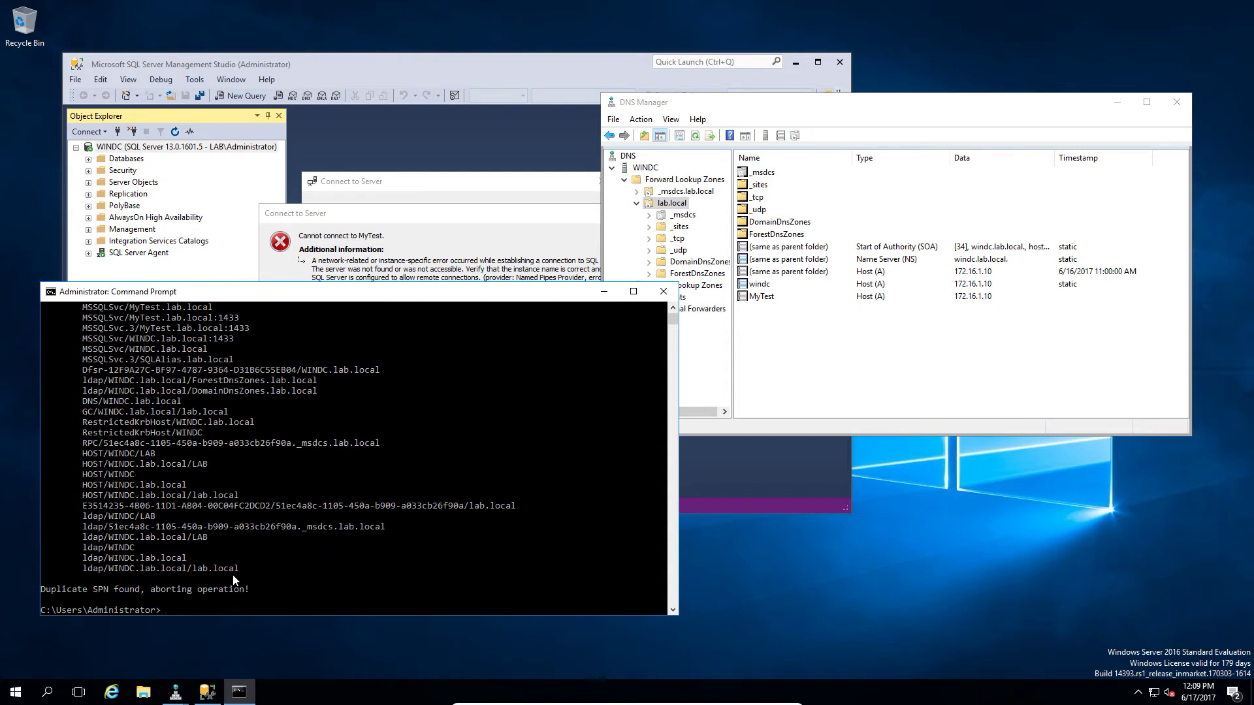
Recall the port 1433 SPN command and trim its end before returning to the connection window
key(Up)
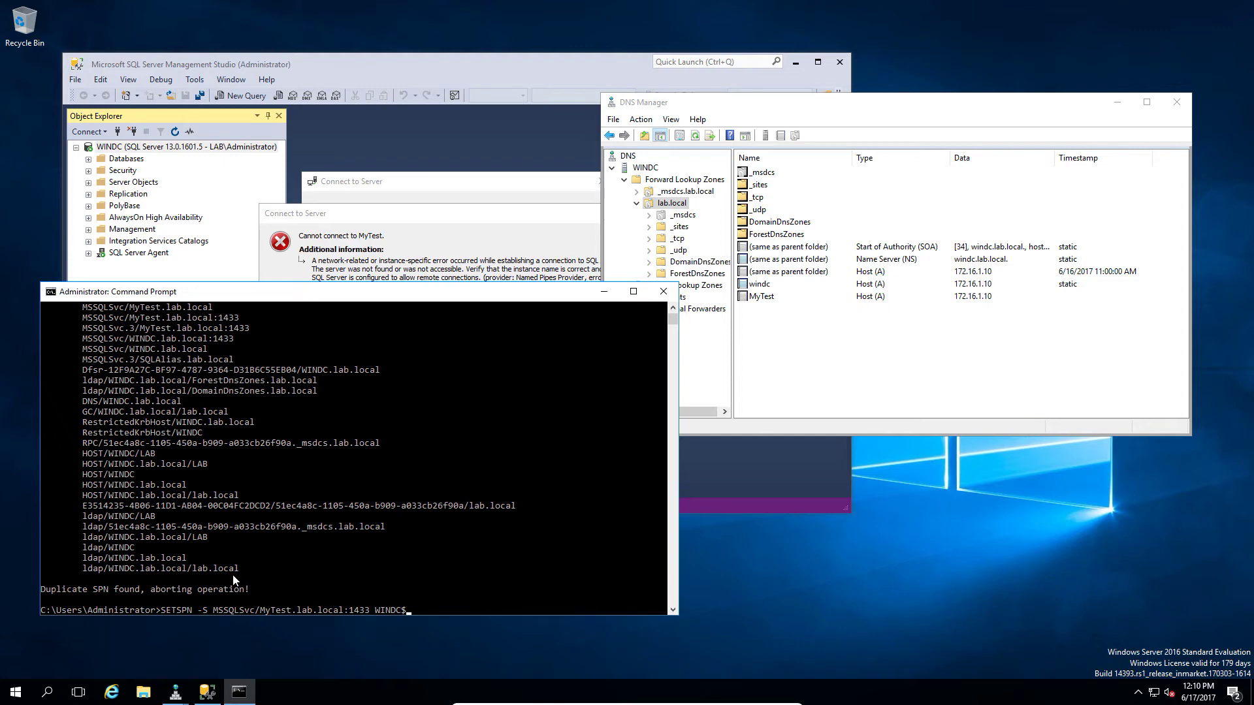
key(BackSpace)
key(BackSpace)
key(BackSpace)
key(BackSpace)
key(BackSpace)
key(BackSpace)
key(BackSpace)
key(BackSpace)
key(BackSpace)
key(BackSpace)
key(BackSpace)
key(BackSpace)
key(BackSpace)
key(BackSpace)
key(BackSpace)
key(BackSpace)
key(BackSpace)
key(BackSpace)
key(BackSpace)
key(BackSpace)
key(BackSpace)
key(BackSpace)
key(BackSpace)
key(BackSpace)
key(BackSpace)
key(BackSpace)
key(BackSpace)
key(BackSpace)
key(BackSpace)
key(BackSpace)
key(BackSpace)
key(BackSpace)
key(BackSpace)
key(BackSpace)
key(BackSpace)
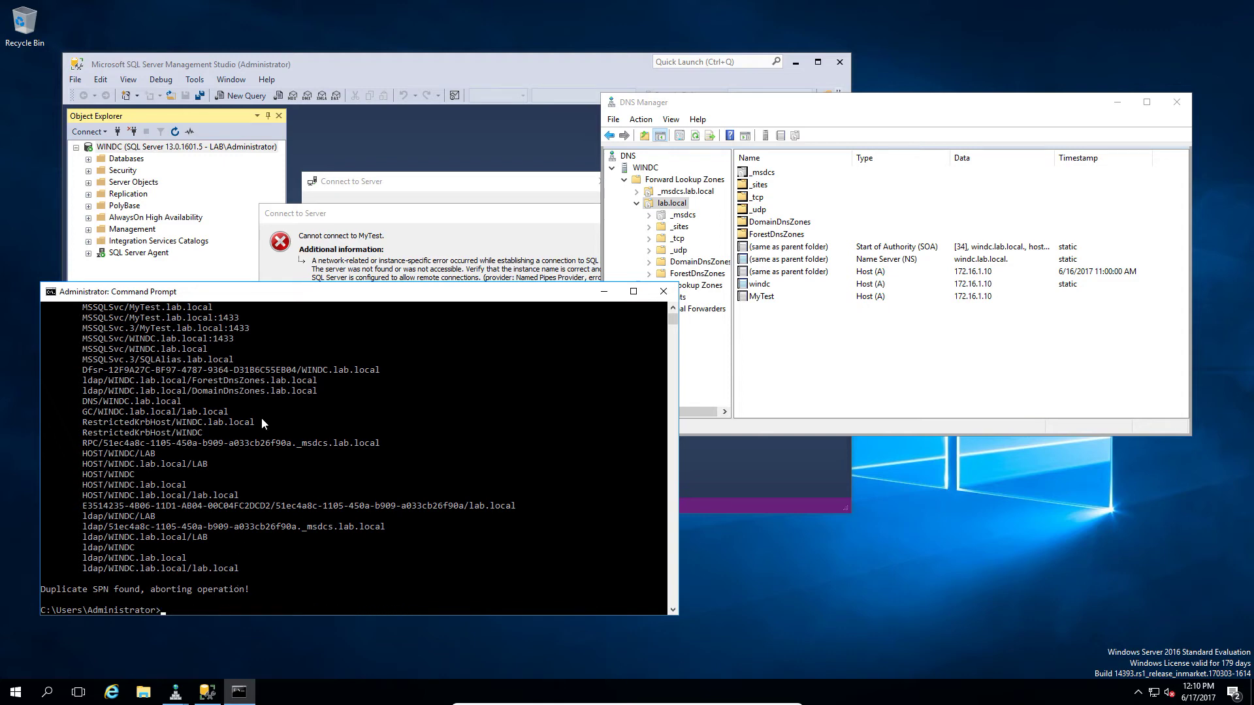
click(448, 219)
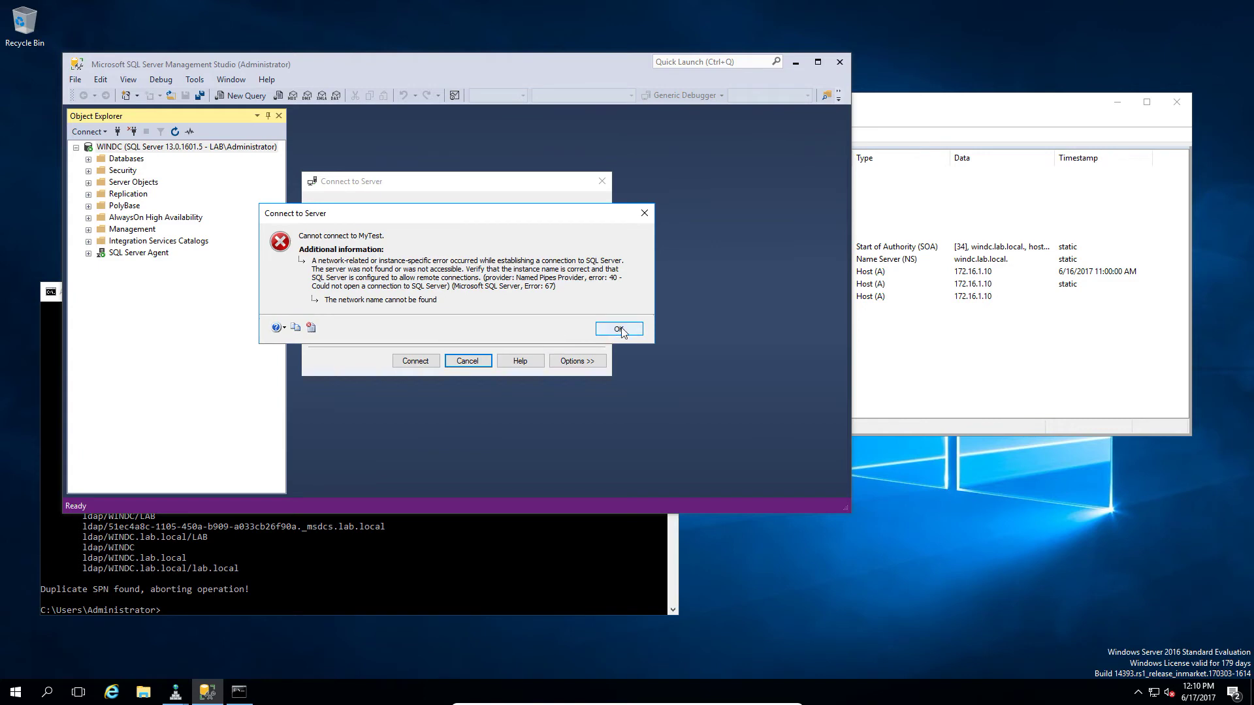
Dismiss the Cannot connect to MyTest error and retry the connection, leaving Command Prompt in front
click(617, 329)
click(418, 362)
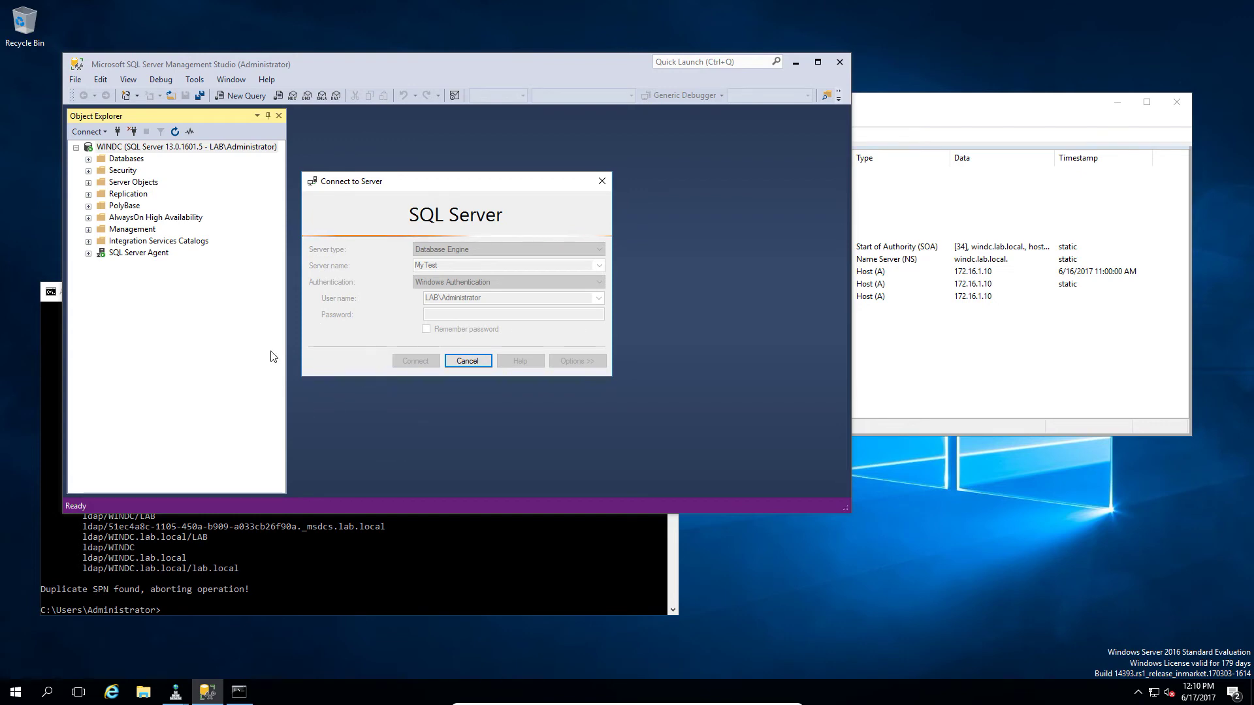
click(311, 574)
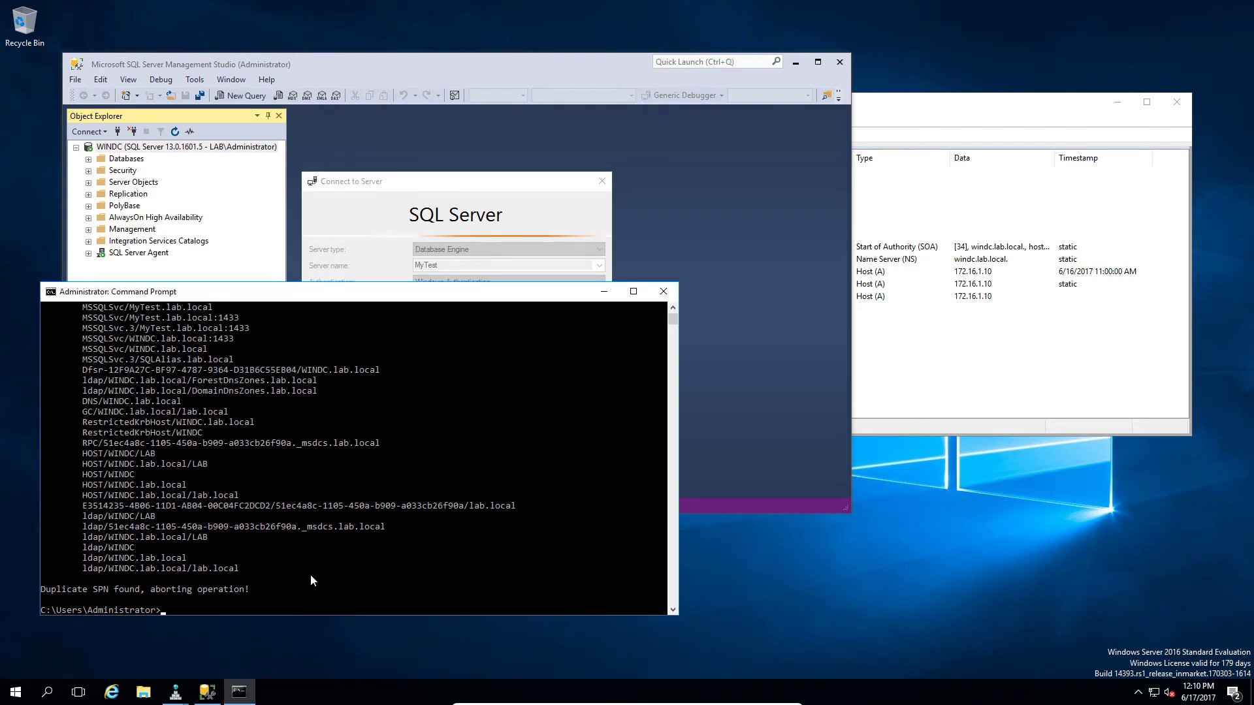
Purge all cached Kerberos tickets with klist purge
key(Up)
key(Escape)
text(nslookup mytest)
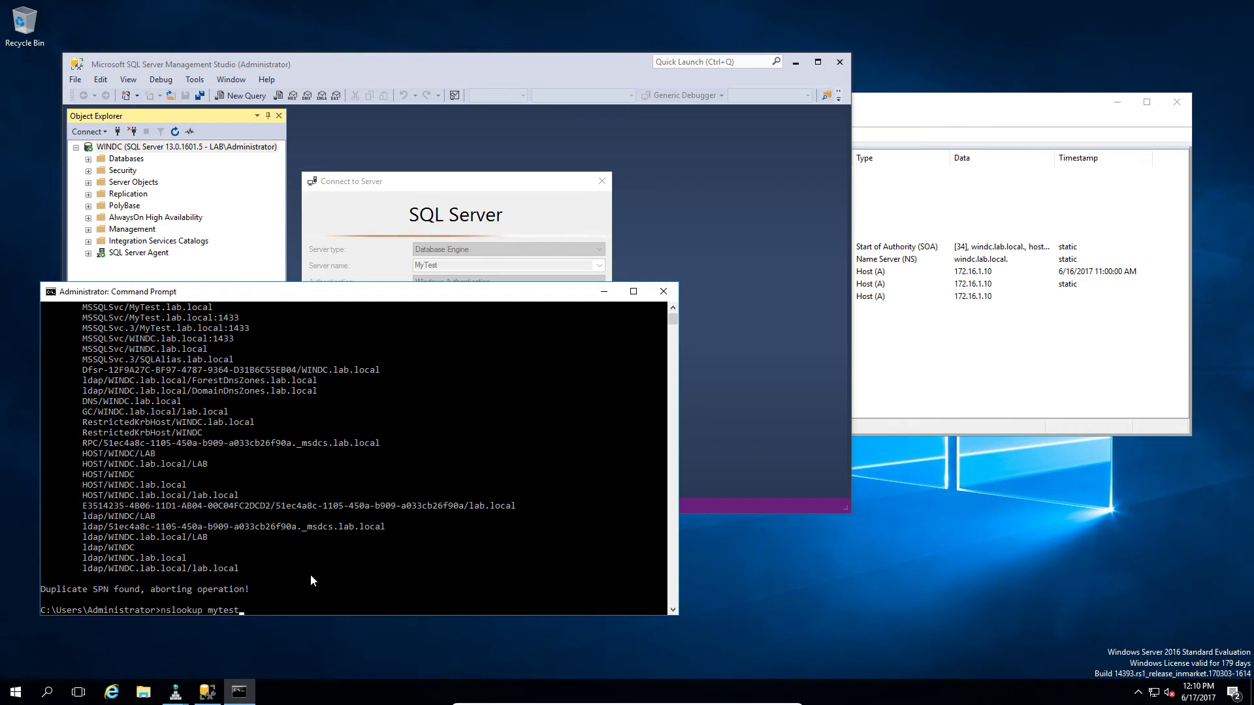
key(BackSpace)
key(BackSpace)
key(BackSpace)
key(BackSpace)
key(BackSpace)
key(BackSpace)
key(BackSpace)
key(BackSpace)
key(BackSpace)
key(BackSpace)
key(BackSpace)
key(BackSpace)
key(BackSpace)
key(BackSpace)
key(BackSpace)
text(klist purge)
key(Return)
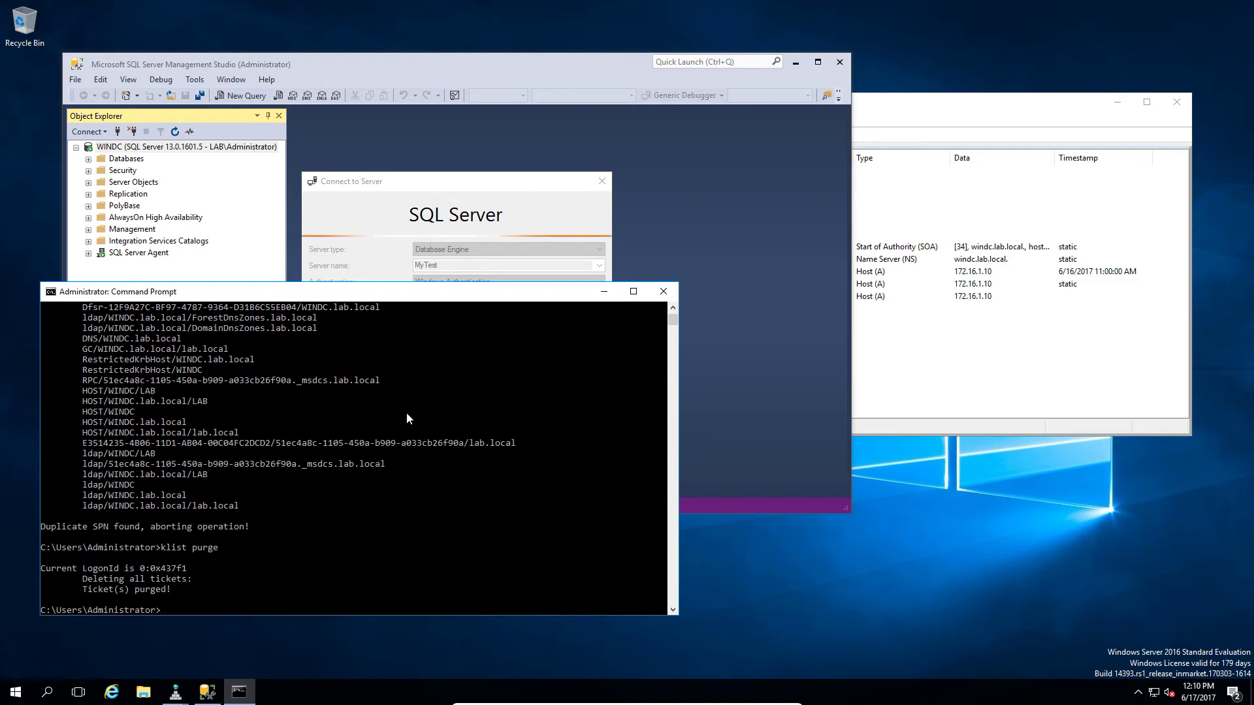
Dismiss the repeated MyTest connection error in SSMS and try connecting again
click(207, 692)
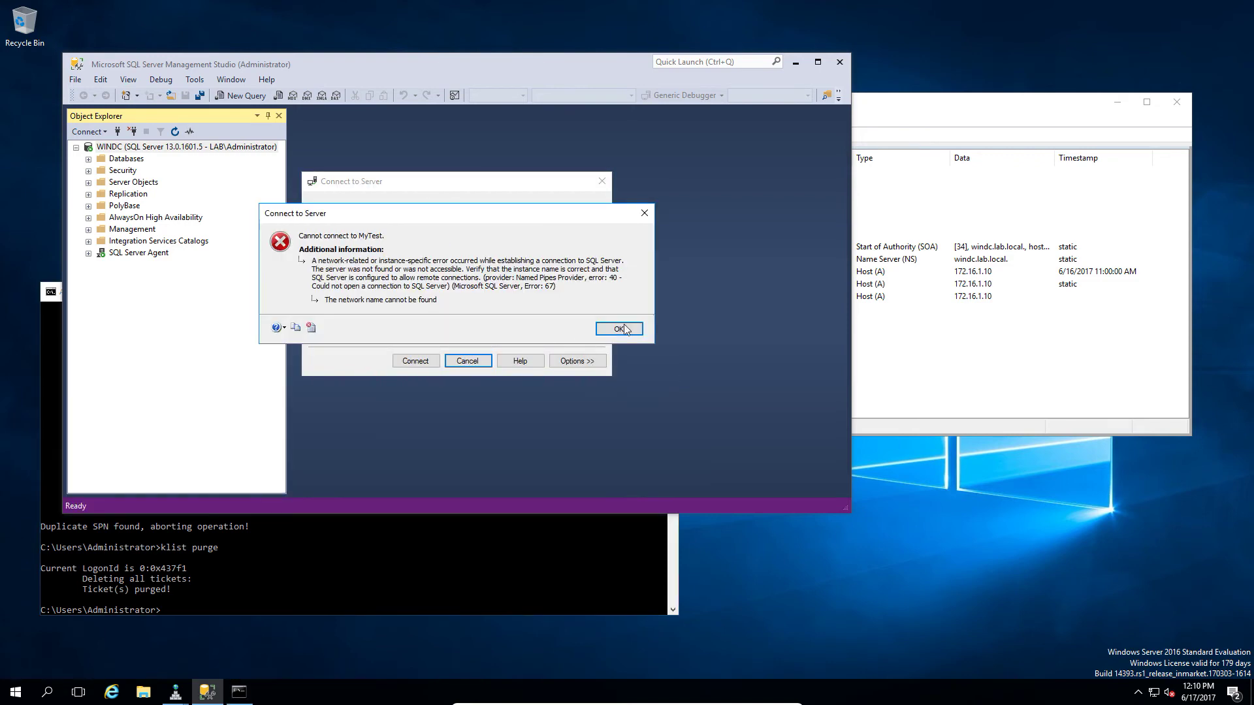
click(623, 329)
click(416, 362)
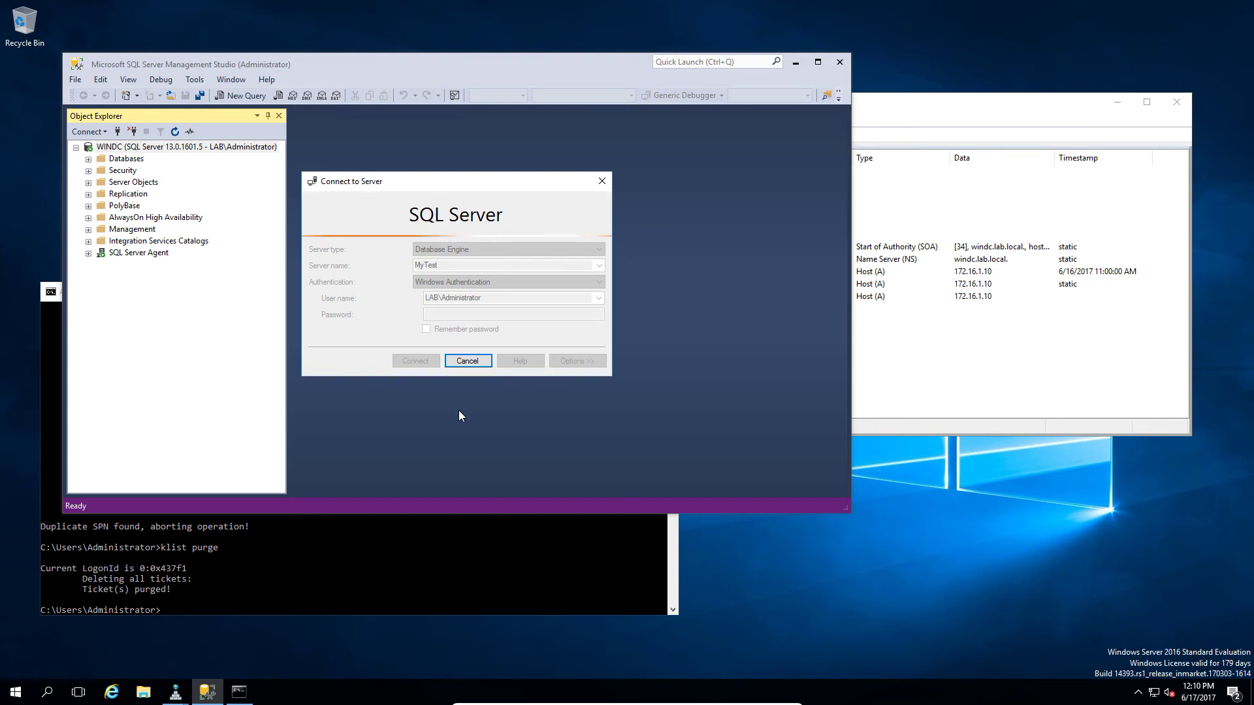
click(384, 561)
Flush the DNS resolver cache with ipconfig/flushdns, then return to the MyTest connection window
key(Up)
key(Up)
key(Up)
key(Up)
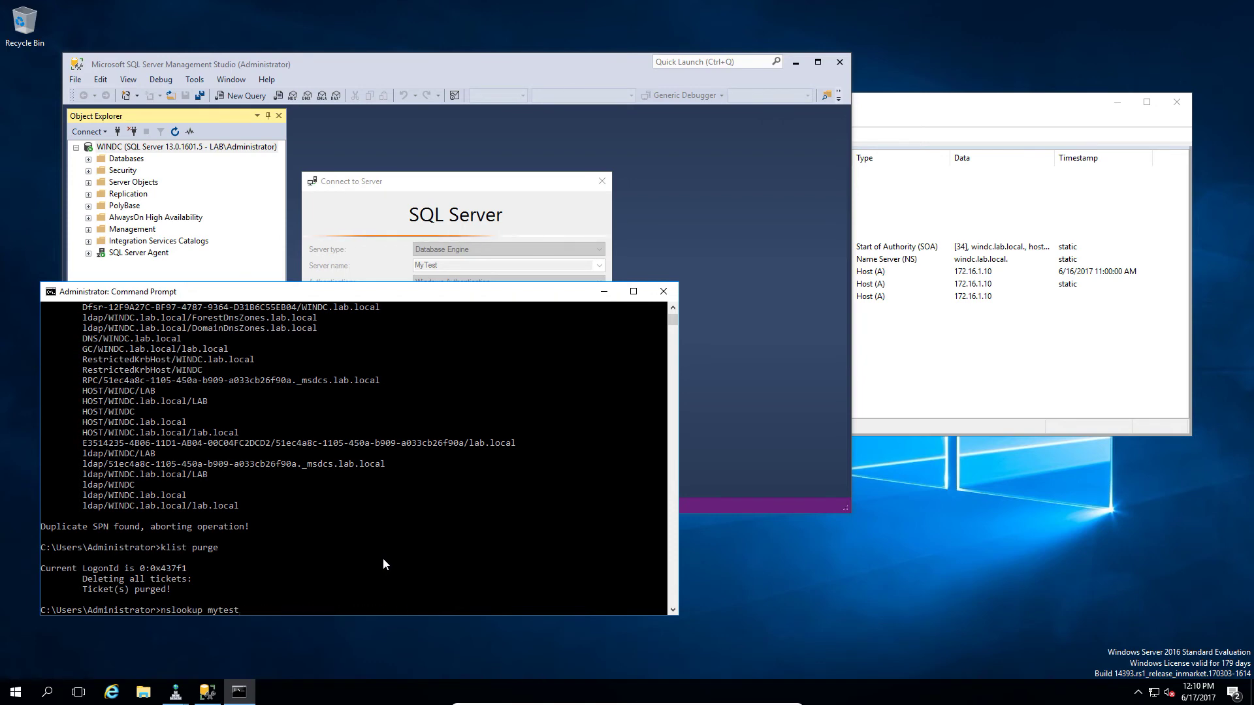
key(BackSpace)
key(BackSpace)
key(BackSpace)
key(BackSpace)
key(BackSpace)
key(BackSpace)
key(BackSpace)
key(BackSpace)
key(BackSpace)
key(BackSpace)
key(BackSpace)
key(BackSpace)
key(BackSpace)
key(BackSpace)
key(BackSpace)
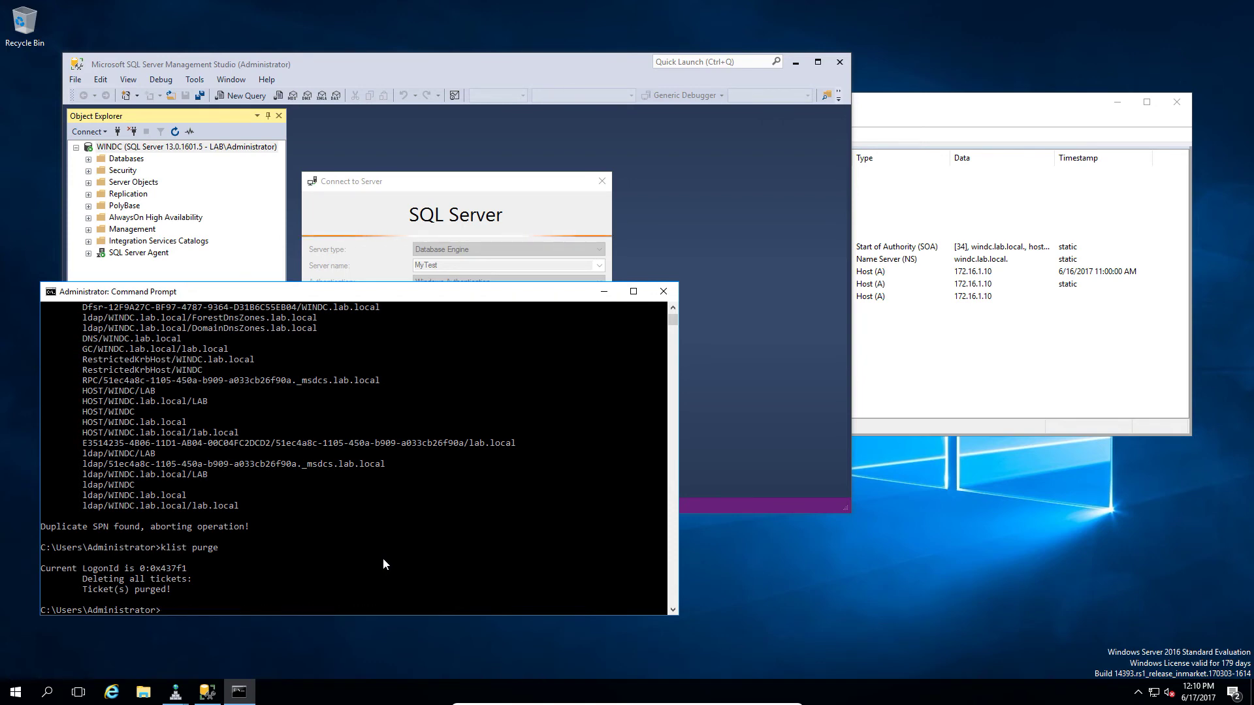
text(ipconfig/flushdns)
key(Return)
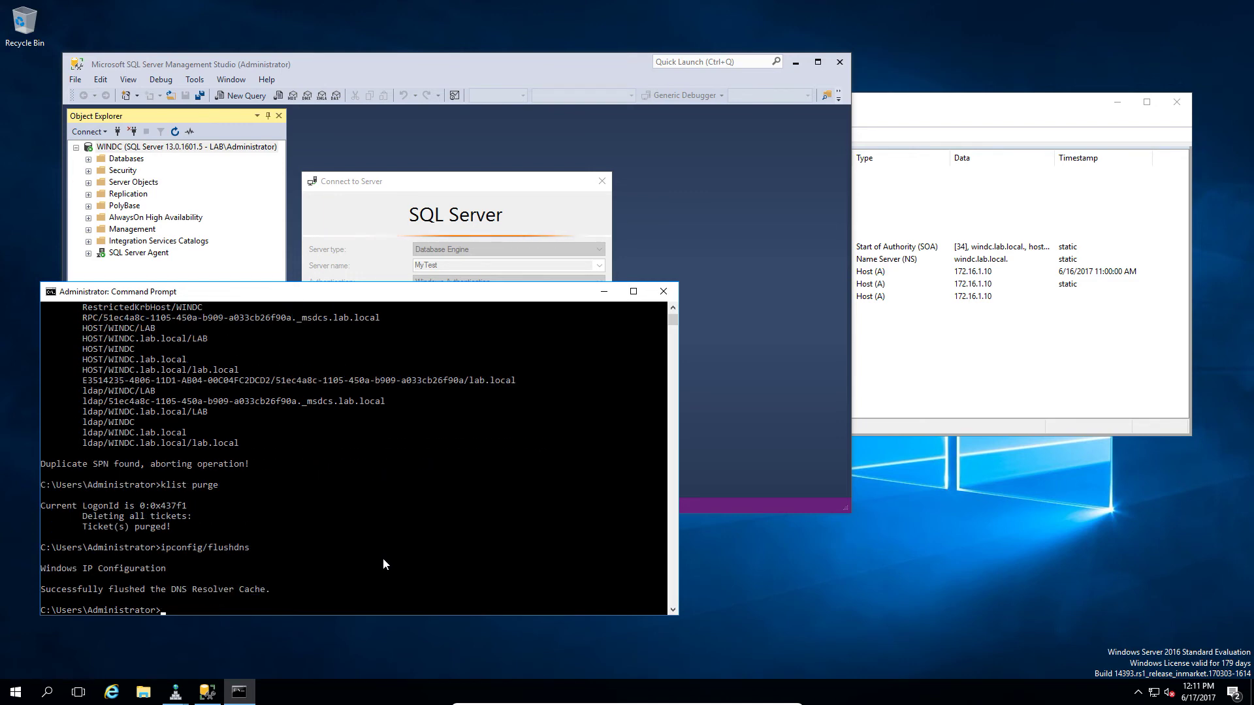
click(457, 225)
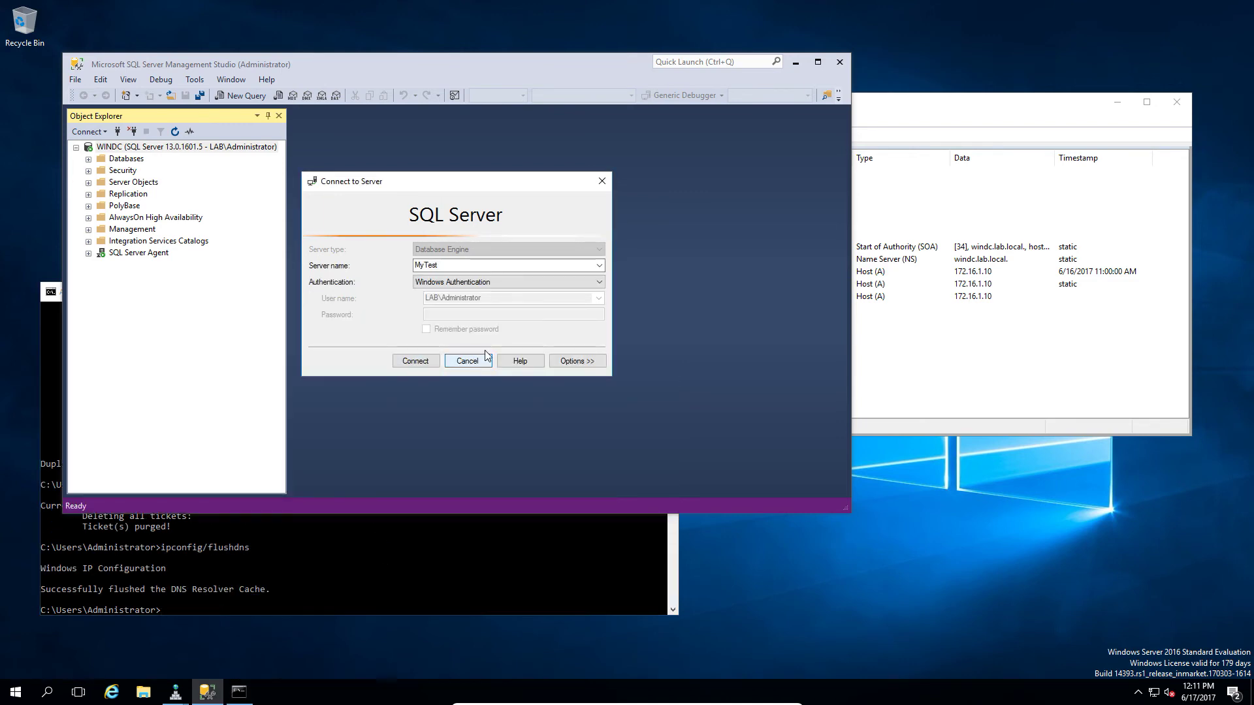
Rerun klist purge to clear the Kerberos tickets again
click(303, 550)
key(Up)
key(Up)
key(Return)
Connect to MyTest from the Connect to Server dialog and move the console window out of the way
click(392, 256)
click(409, 358)
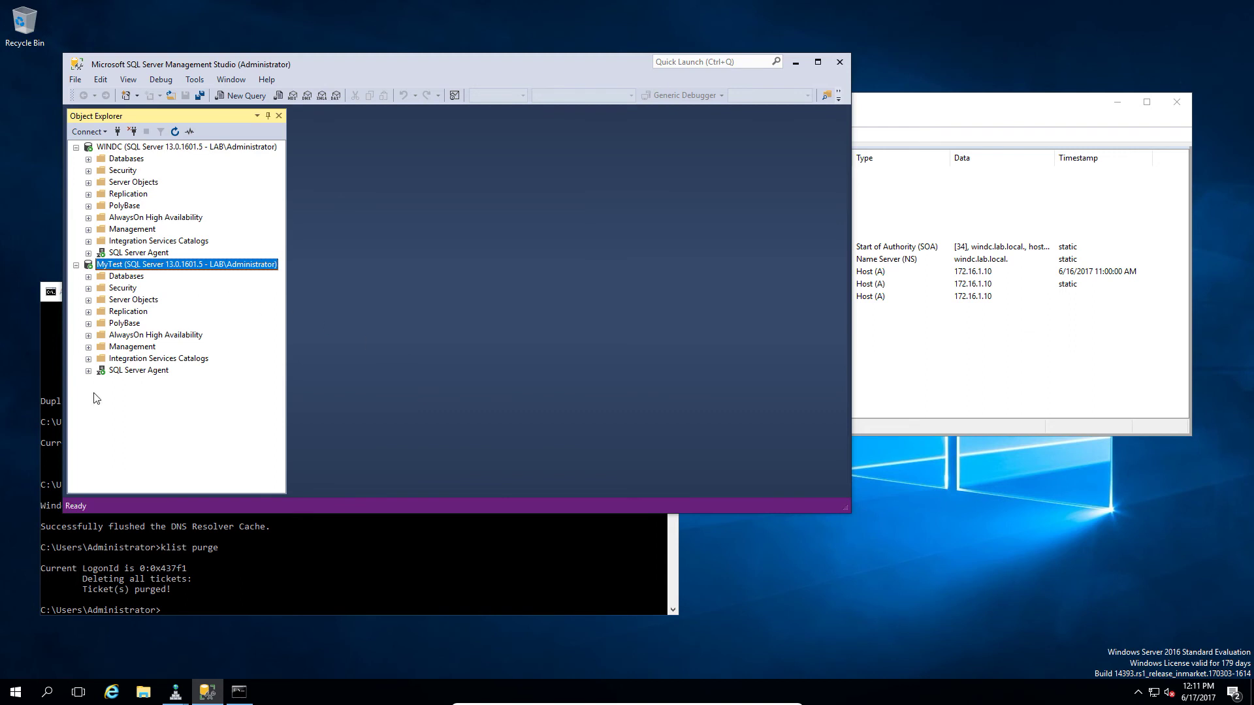
click(257, 610)
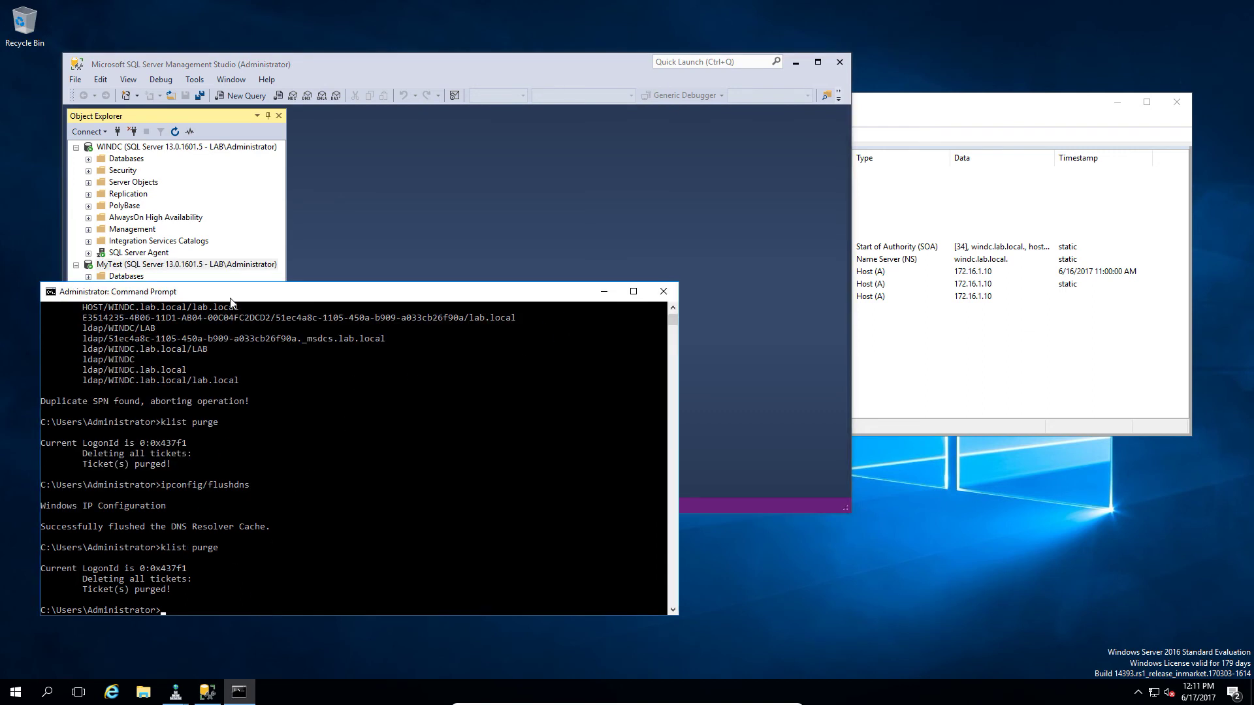
drag(231, 298, 589, 301)
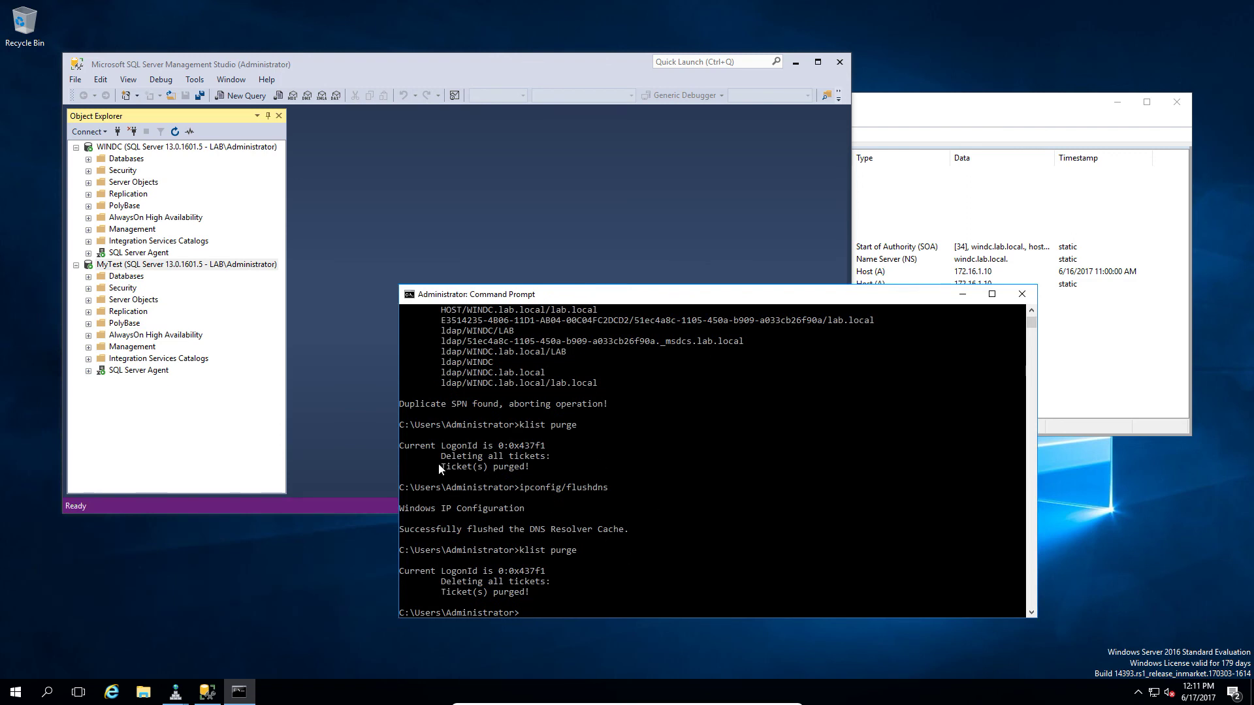
click(964, 297)
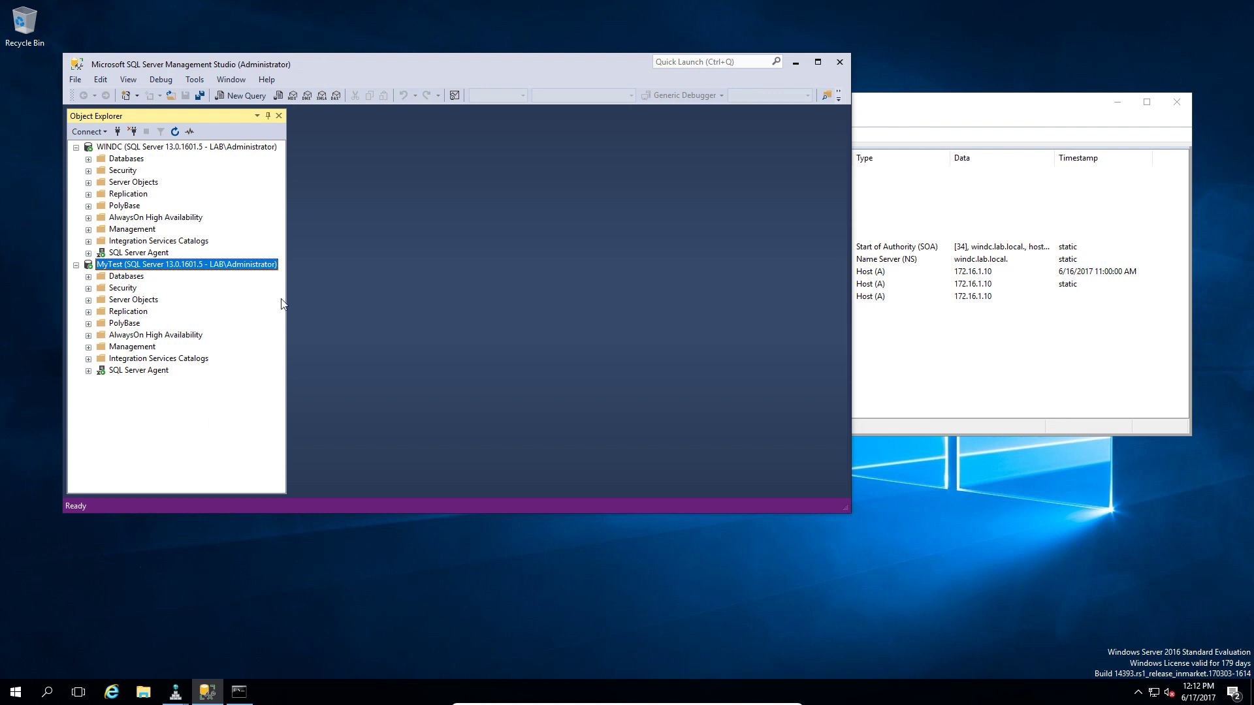
Open the MyTest host record in DNS Manager, edit its IP, then cancel to keep 172.16.1.10
click(890, 353)
double_click(766, 298)
click(829, 246)
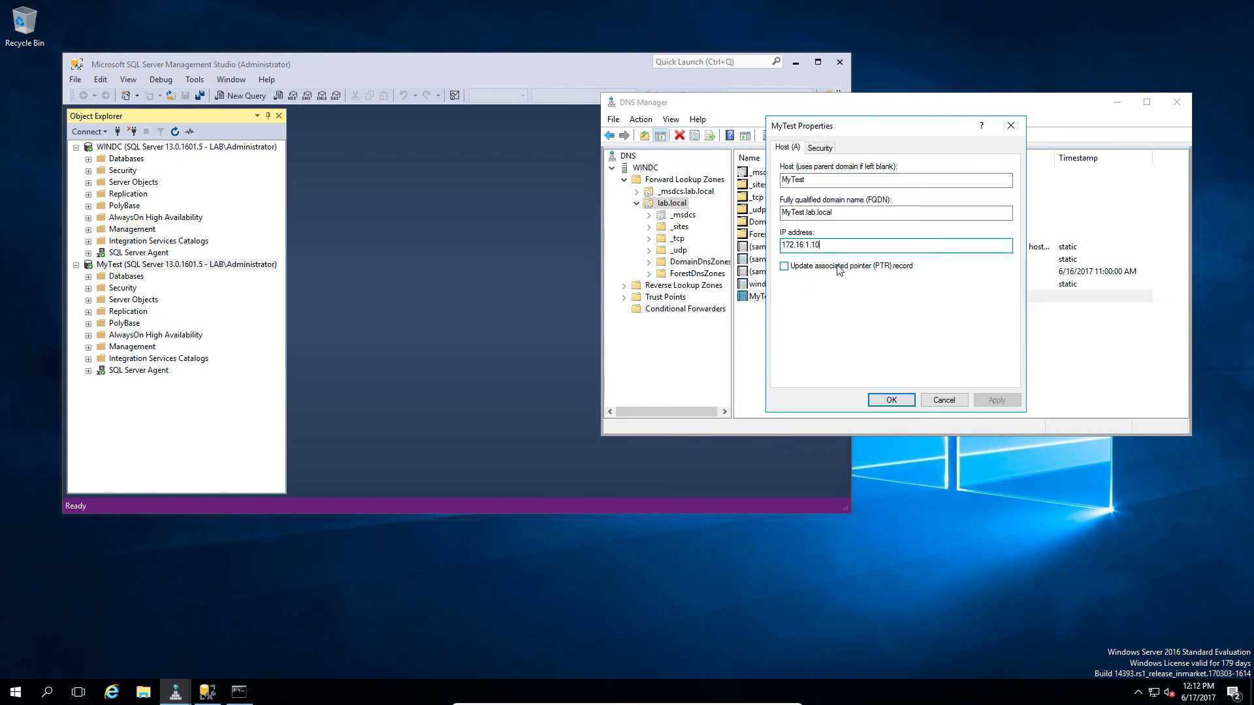
key(BackSpace)
text(1)
click(944, 400)
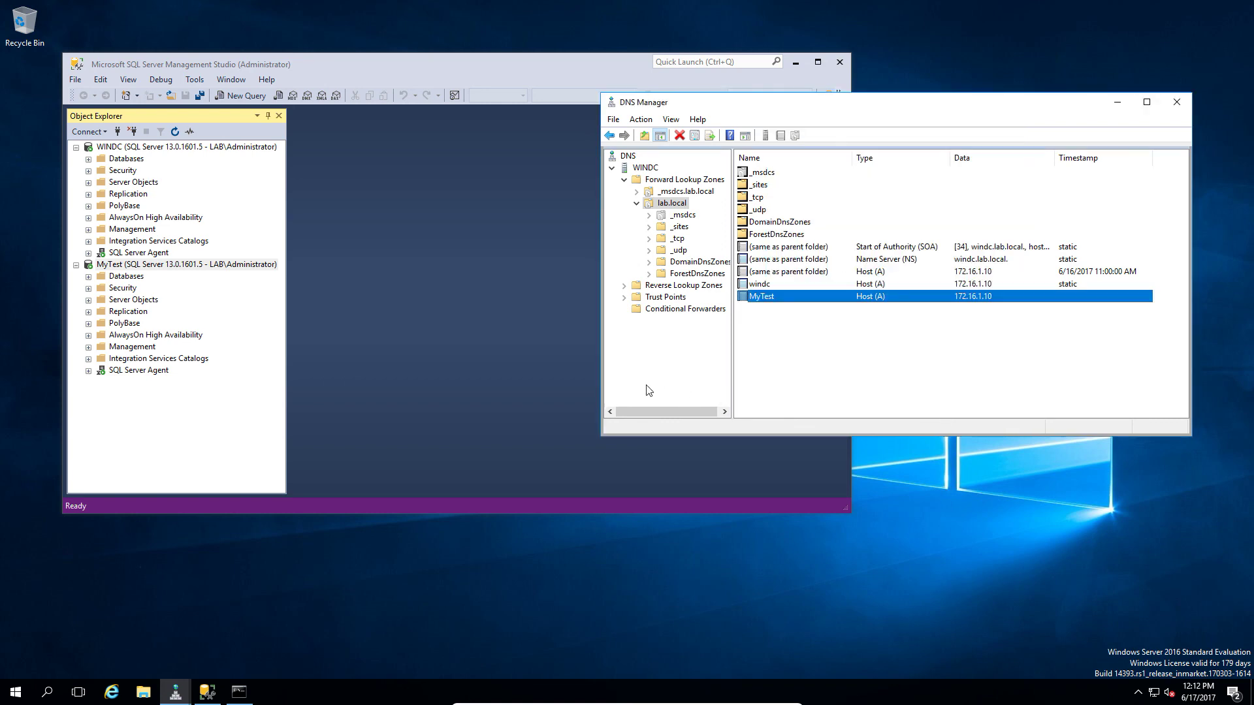